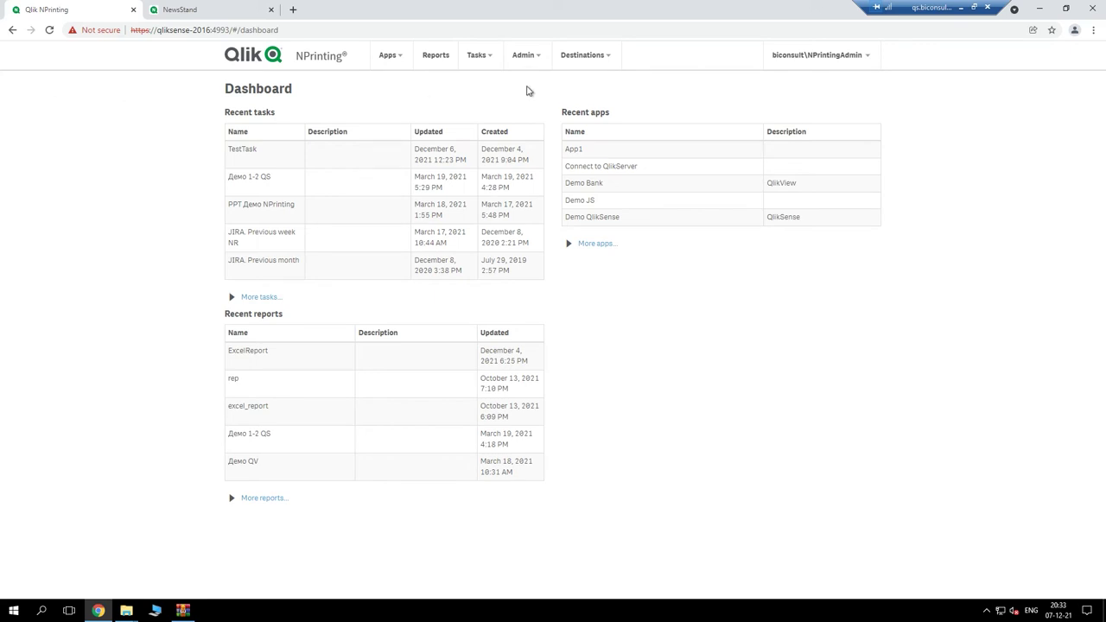
Start a new report in the Reports section and title it PowerPointReport.
left_click(435, 54)
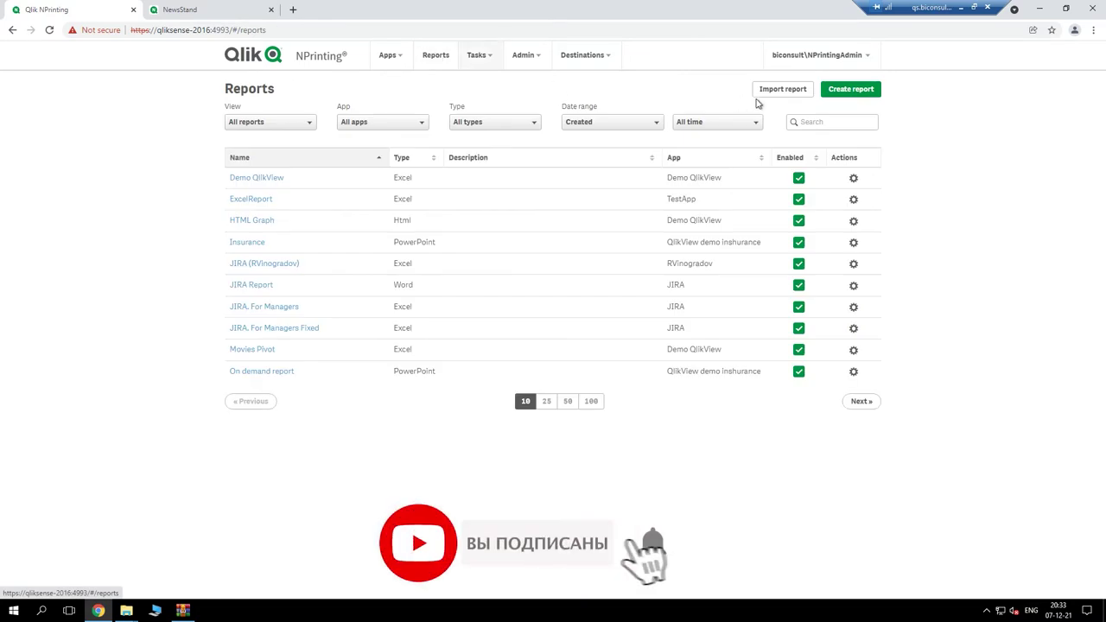
left_click(852, 90)
left_click(371, 176)
right_click(395, 174)
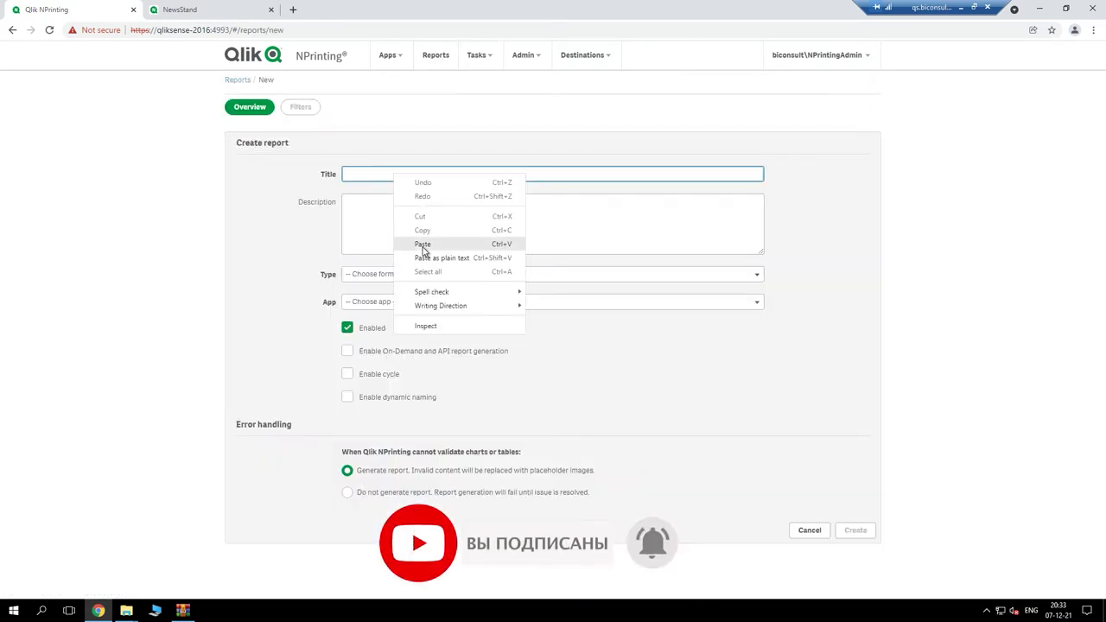
left_click(423, 245)
Set the new report's type to PowerPoint and its app to TestApp.
left_click(411, 276)
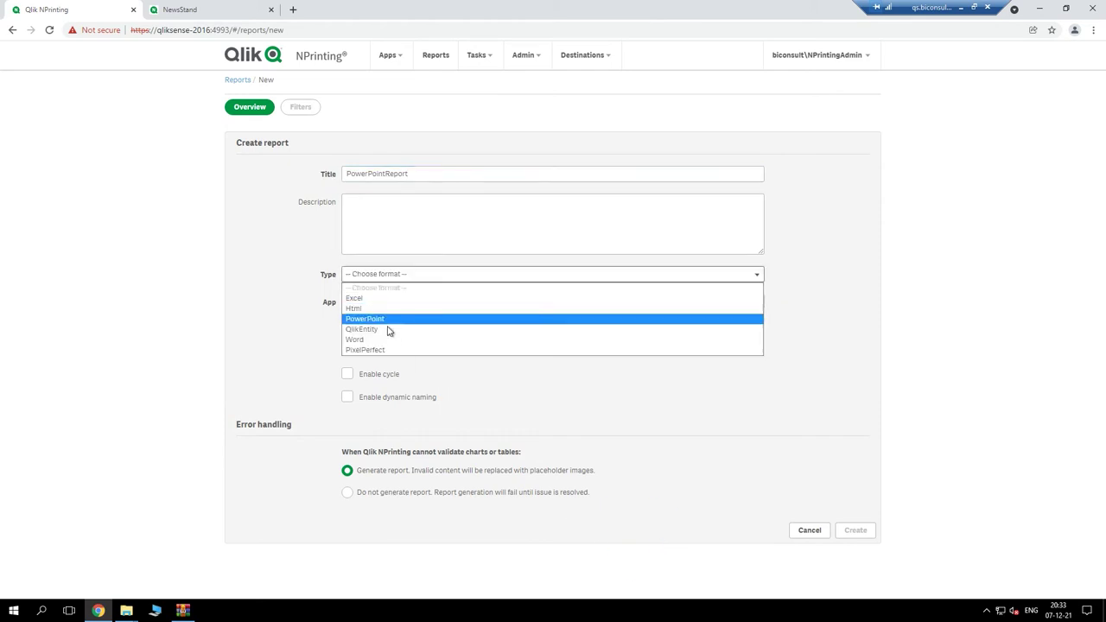
left_click(383, 319)
left_click(388, 306)
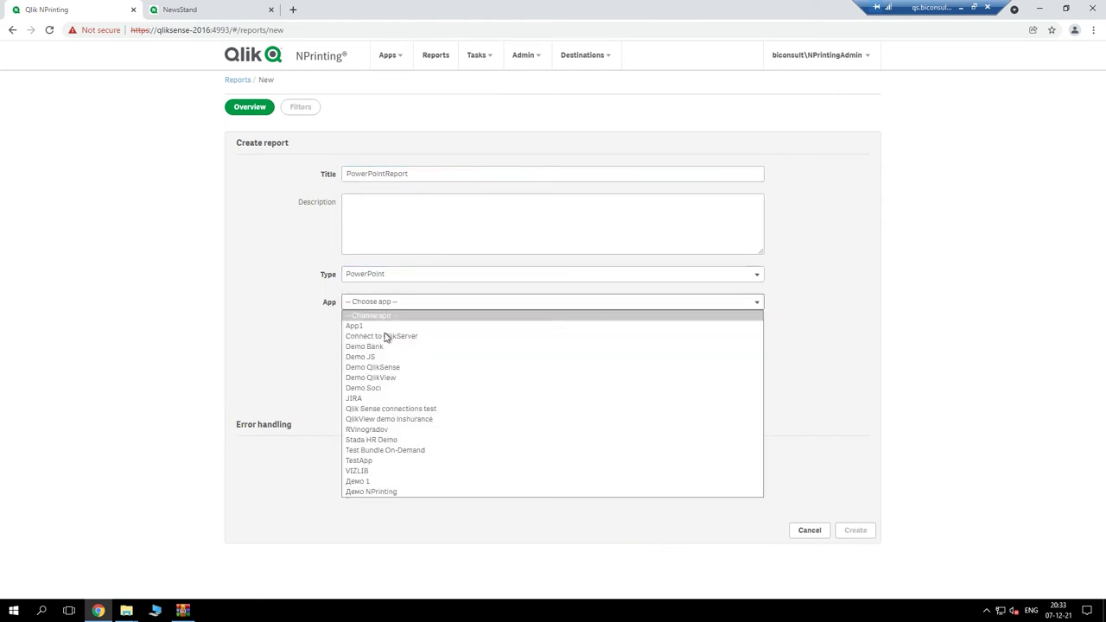
left_click(381, 464)
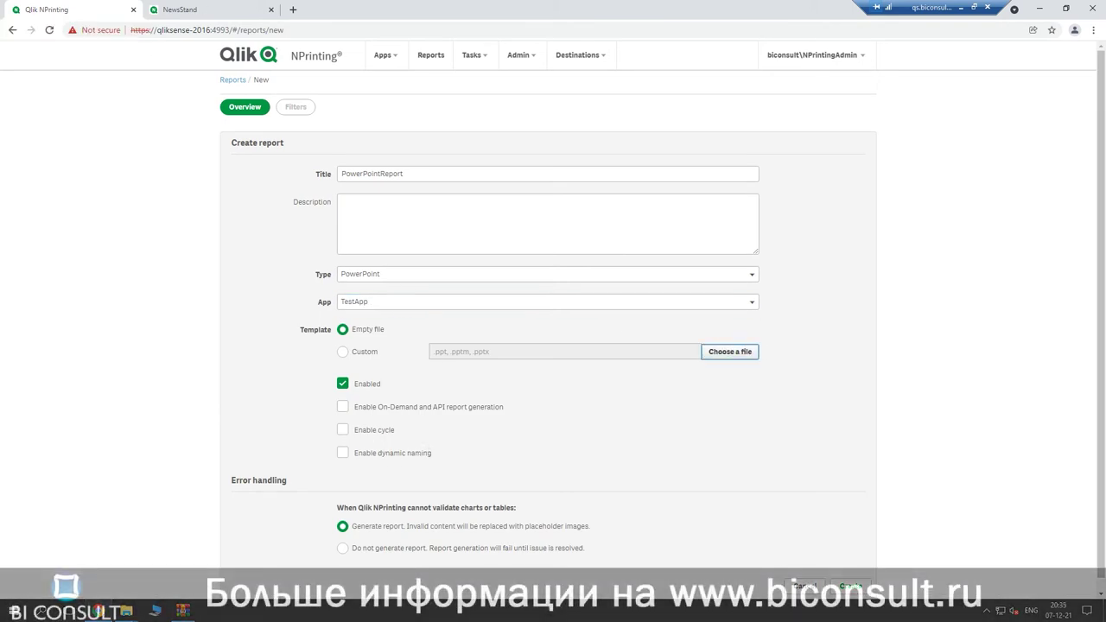
Use the file PowerPoint report NP.pptx from the Загрузки folder as the custom template and create the report.
left_click(343, 353)
left_click(745, 357)
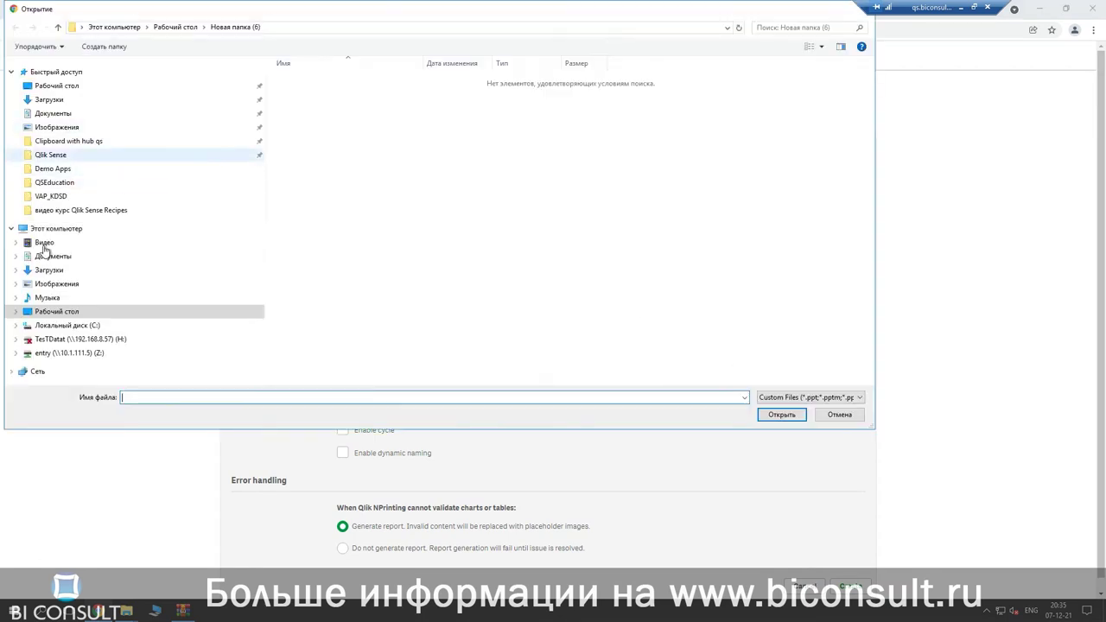
left_click(48, 270)
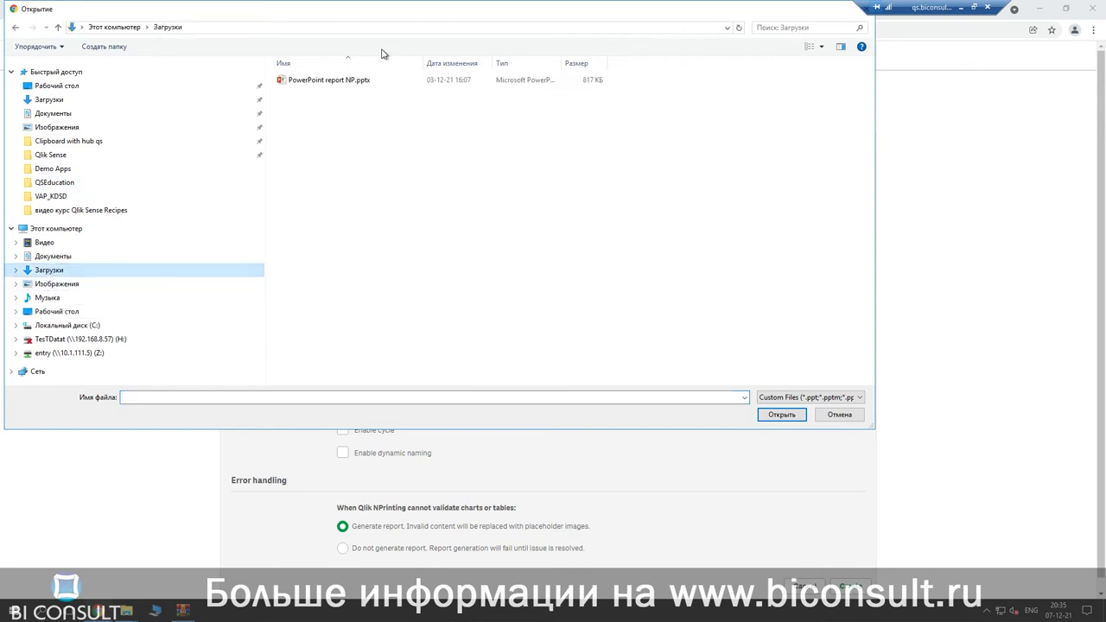
left_click(344, 83)
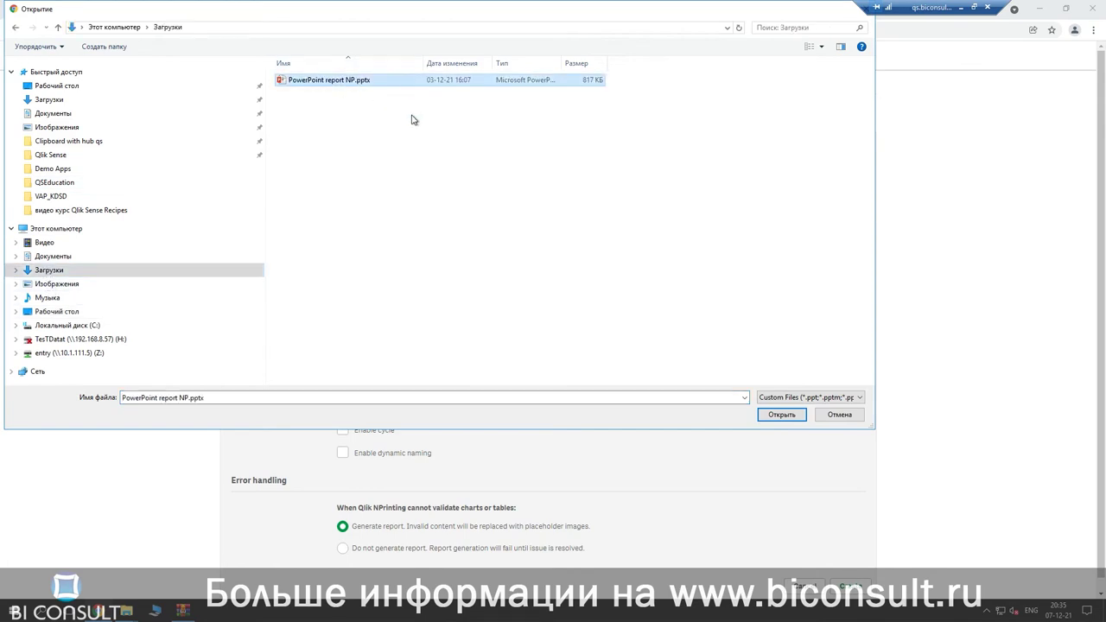
left_click(778, 415)
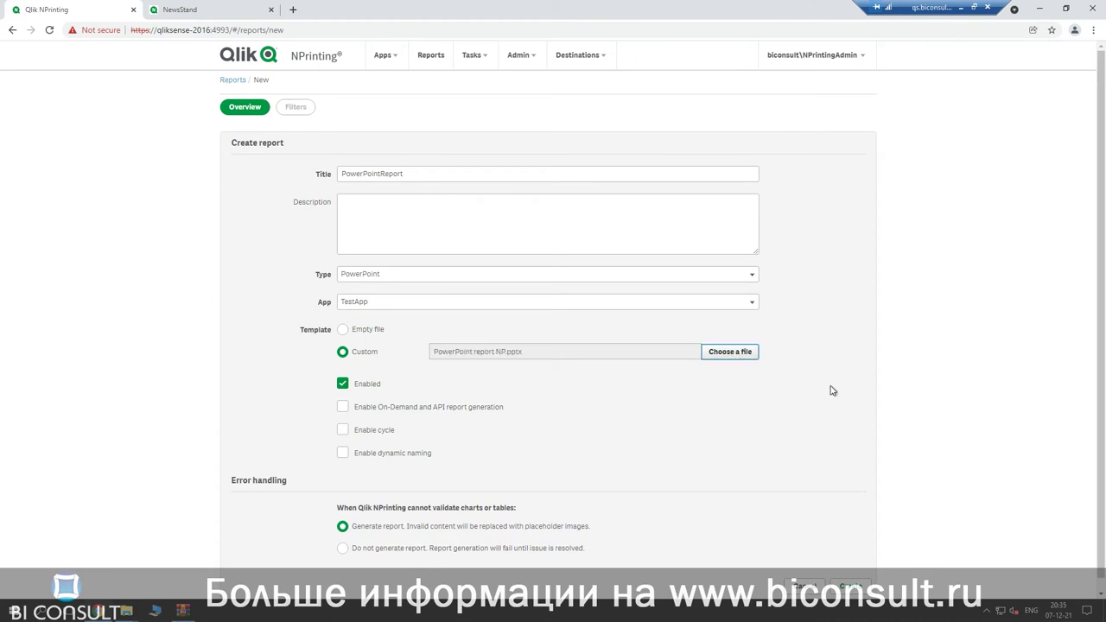
scroll(832, 390, "down", 1)
left_click(850, 574)
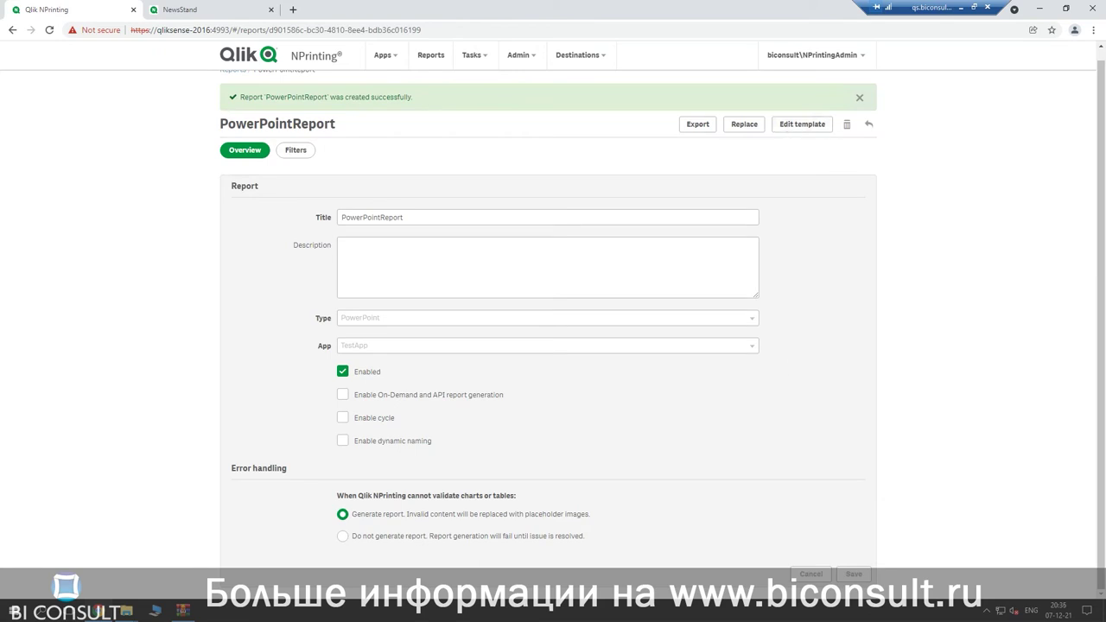
Open the report's template for editing and maximize the Template Editor window.
left_click(820, 128)
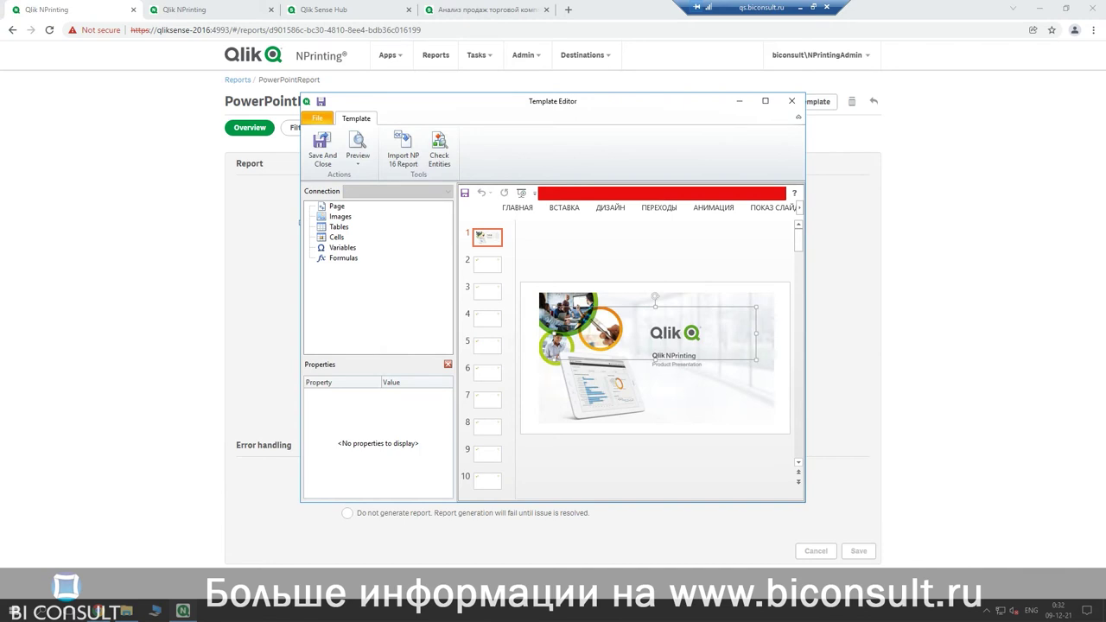
left_click(767, 102)
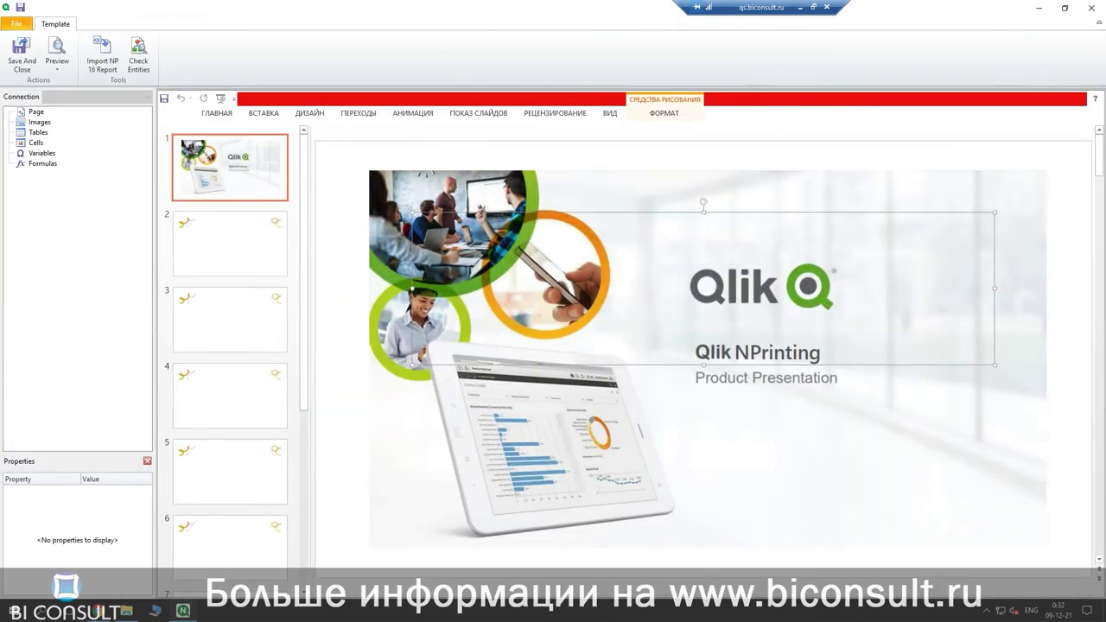
Switch to the Qlik Sense sheet Менеджеры and copy the object ID of the scatter chart Продажи и процент продаж.
left_click(192, 611)
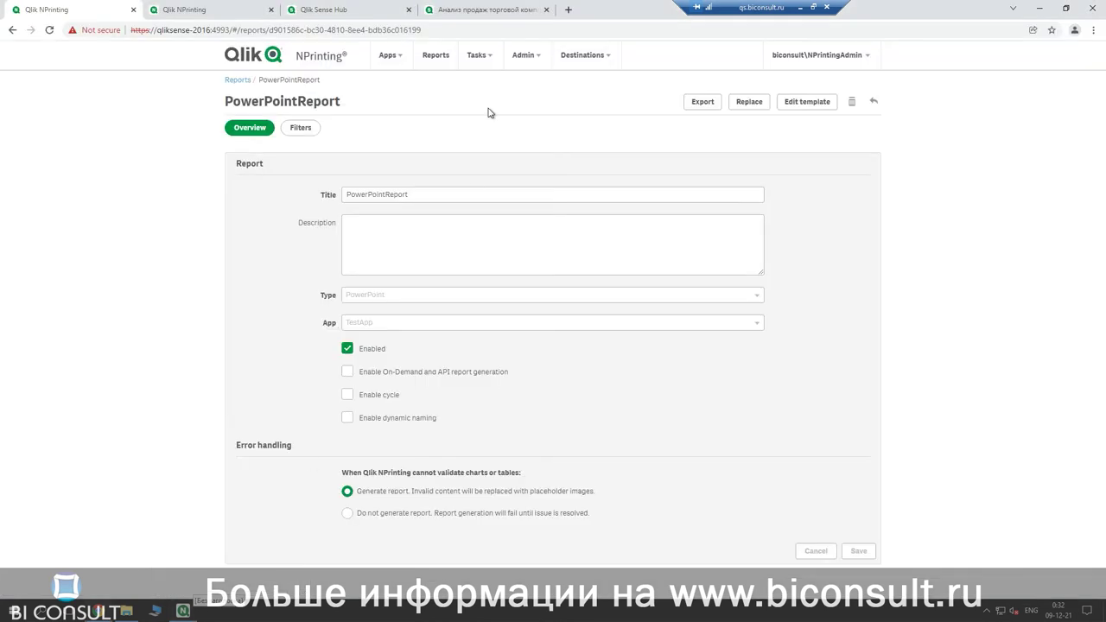
left_click(459, 13)
mouse_move(465, 235)
mouse_move(820, 430)
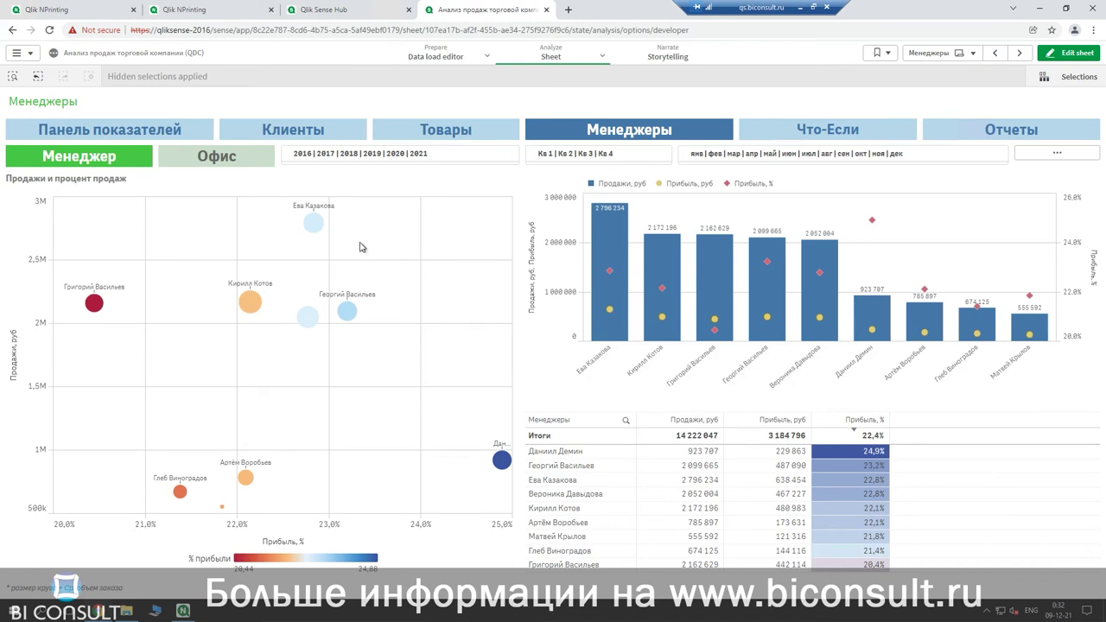
right_click(339, 226)
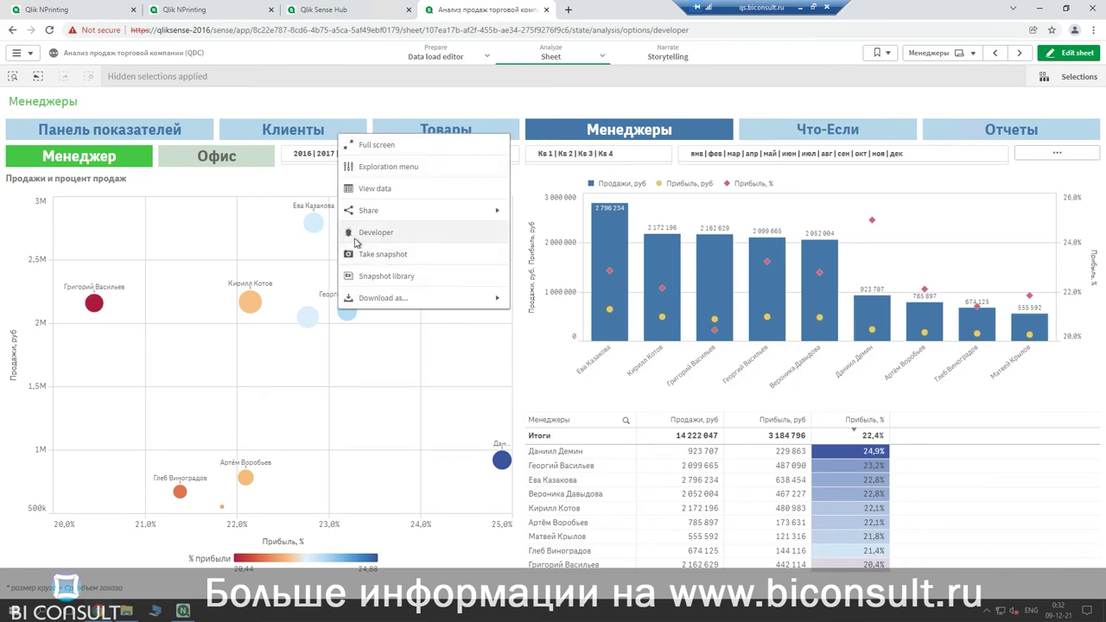
left_click(395, 239)
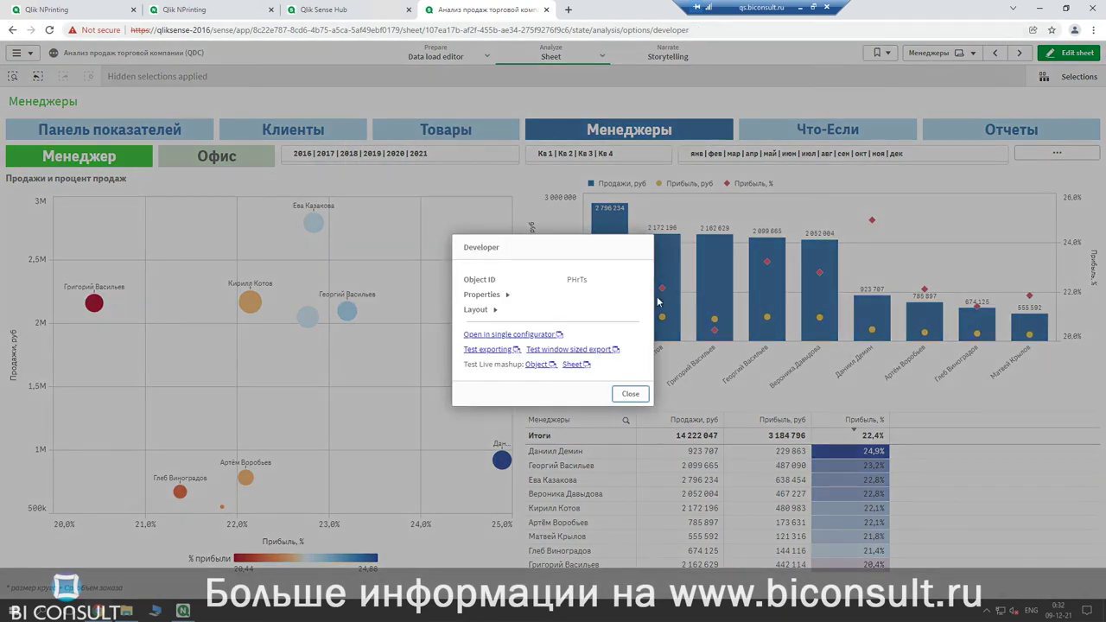
double_click(577, 279)
right_click(577, 281)
left_click(595, 289)
left_click(631, 395)
Return to the Template Editor and add the object with ID PHrTs to the template's Images.
left_click(183, 611)
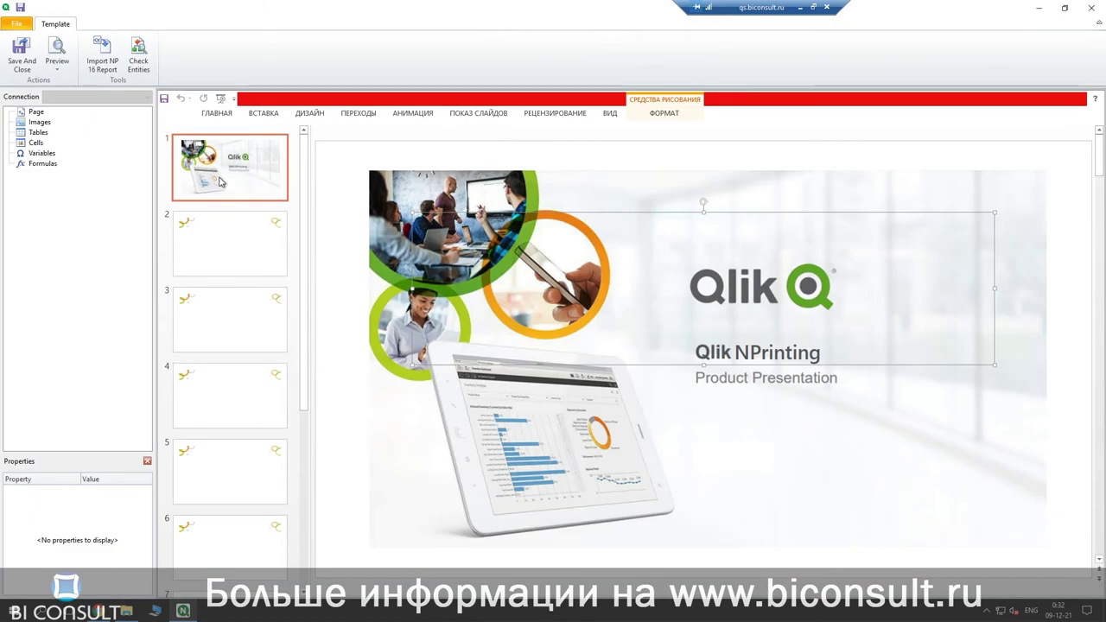
left_click(40, 125)
right_click(45, 123)
left_click(65, 126)
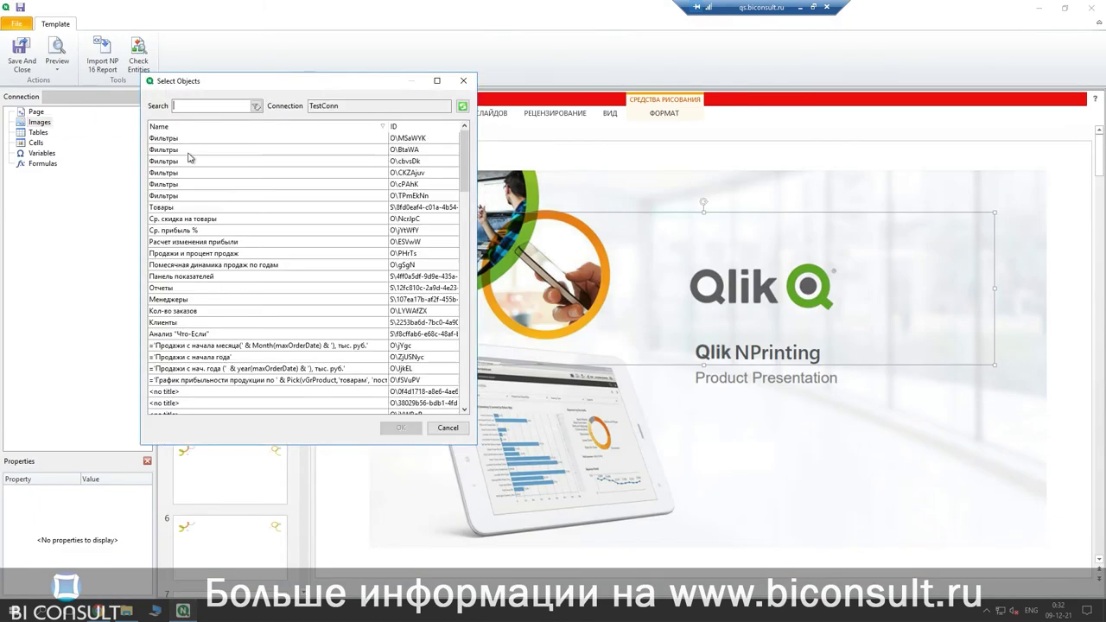
type("PHrTs")
left_click(235, 153)
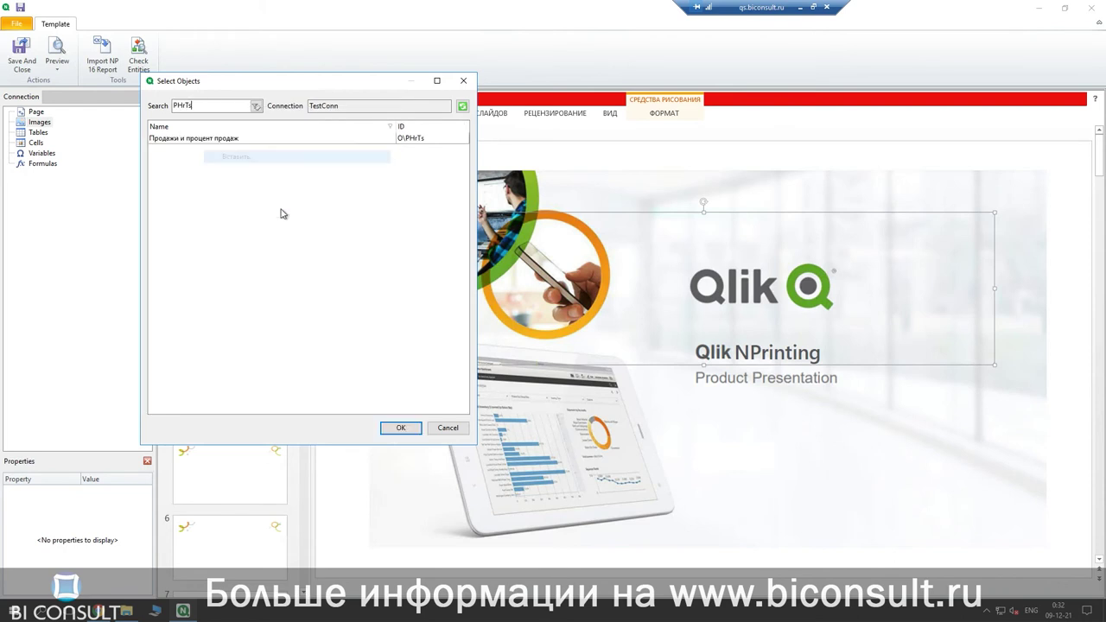
double_click(268, 141)
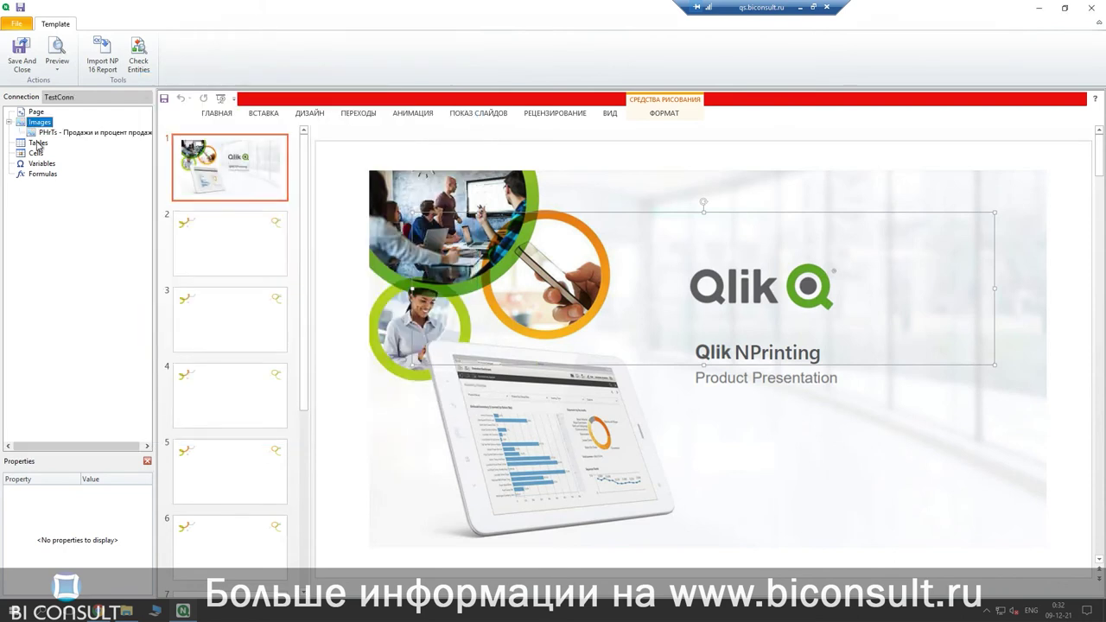
Start adding an object to the template's Tables and copy the object ID of the managers table from the Qlik Sense sheet.
right_click(38, 145)
left_click(66, 154)
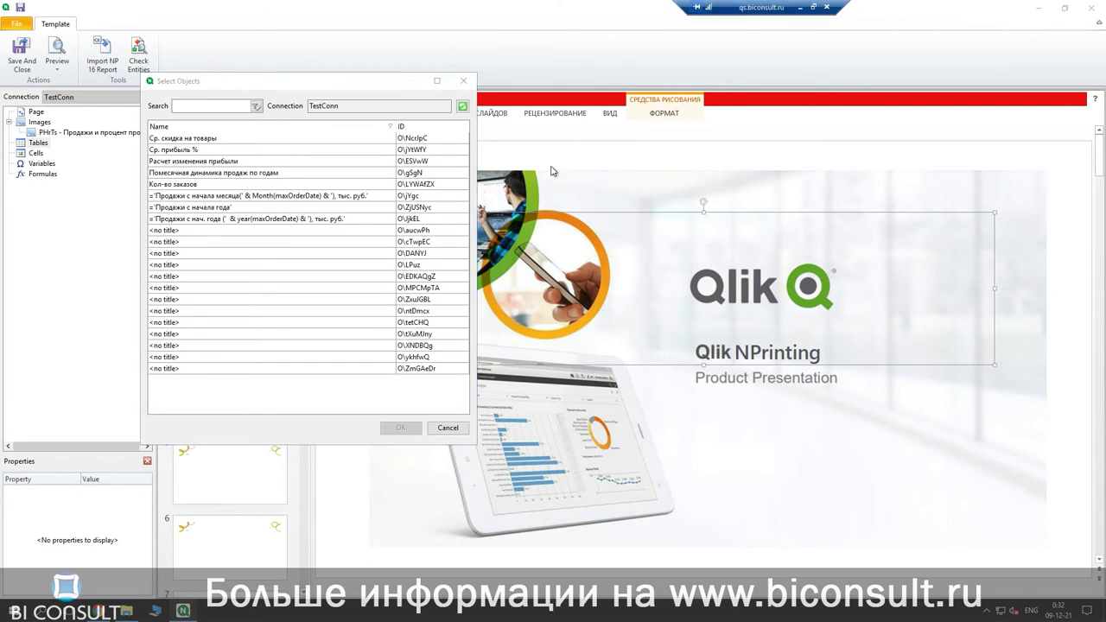
key("alt+Tab")
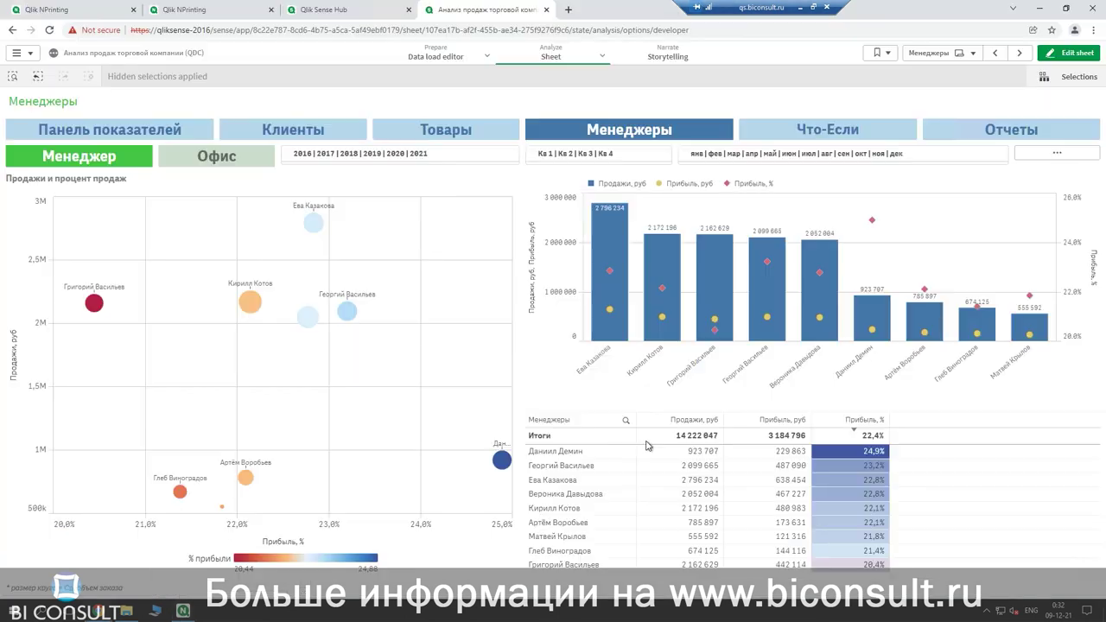
right_click(667, 489)
left_click(705, 497)
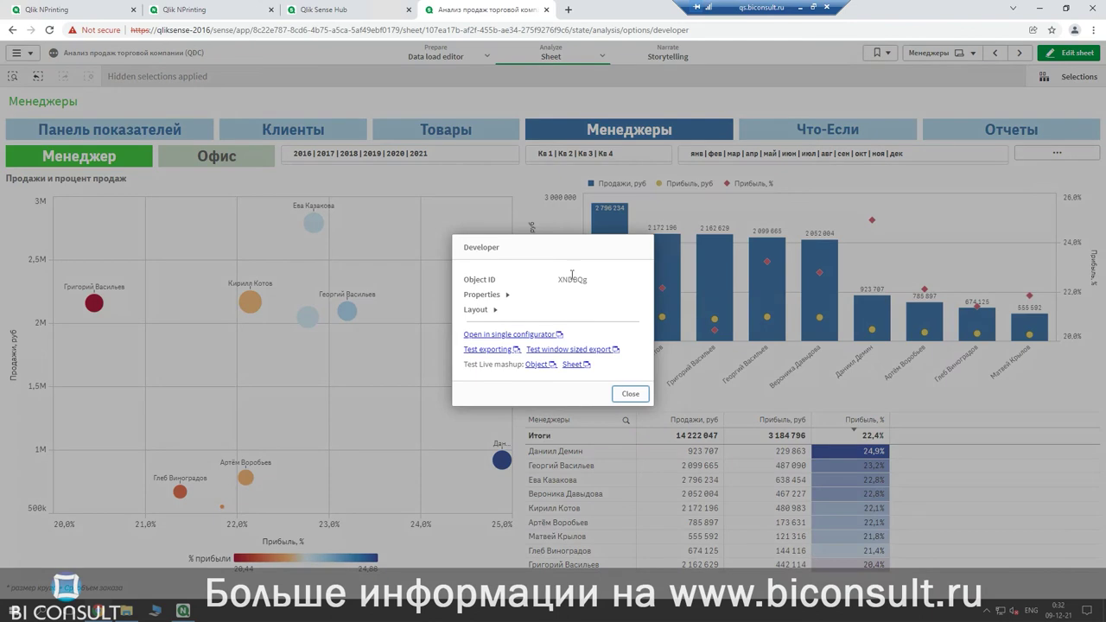
double_click(572, 279)
right_click(572, 279)
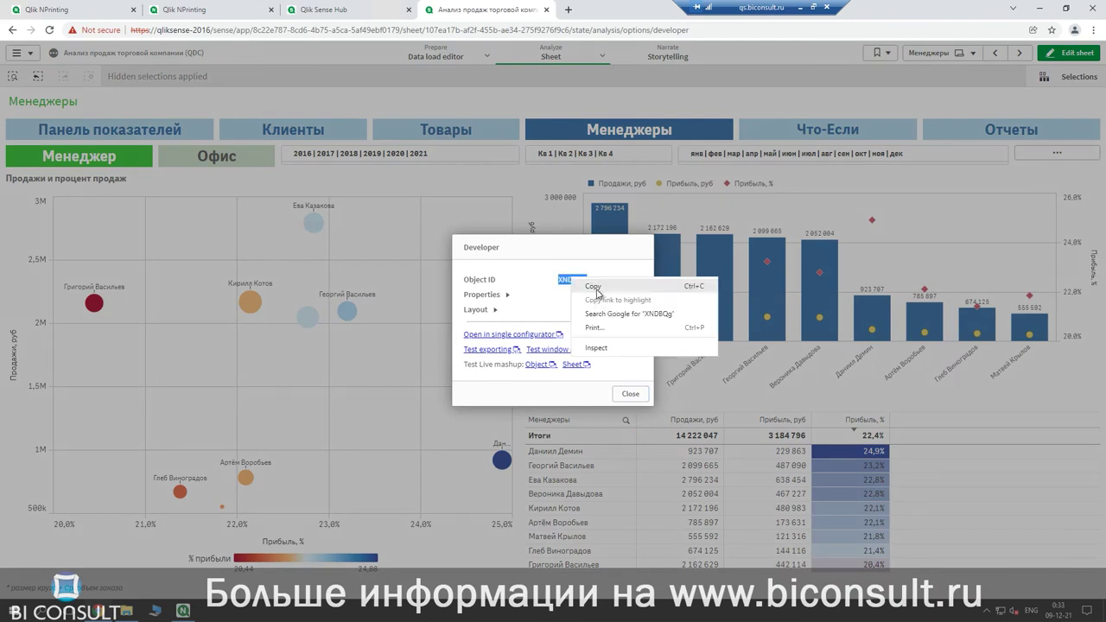
left_click(596, 288)
left_click(631, 394)
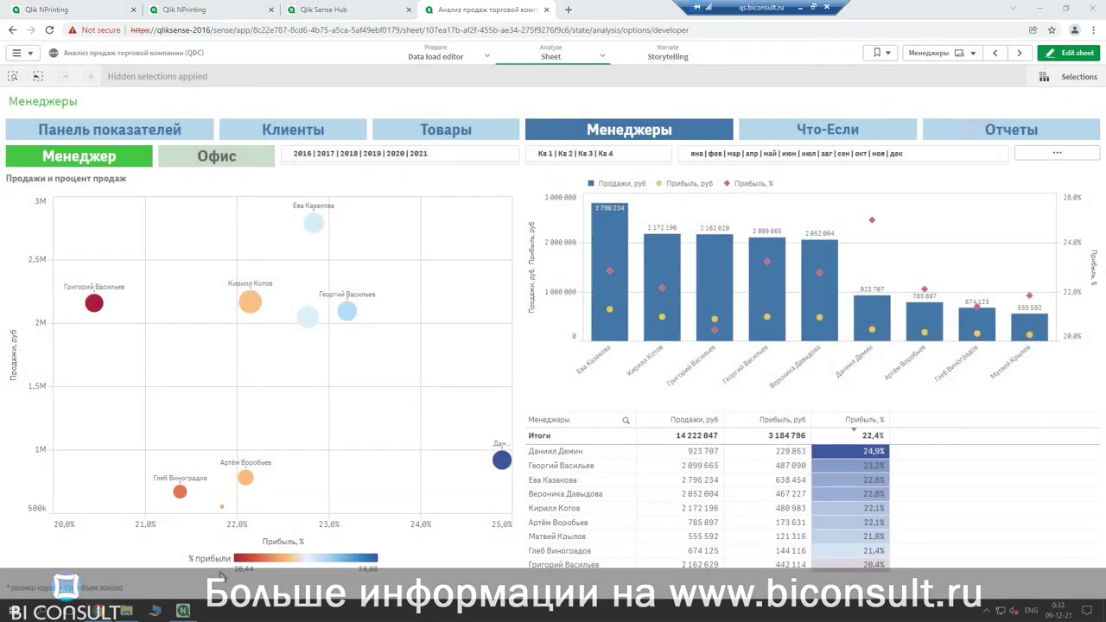
Back in the Template Editor, find the object with ID XNDBQg and add it to the template's Tables.
key("alt+Tab")
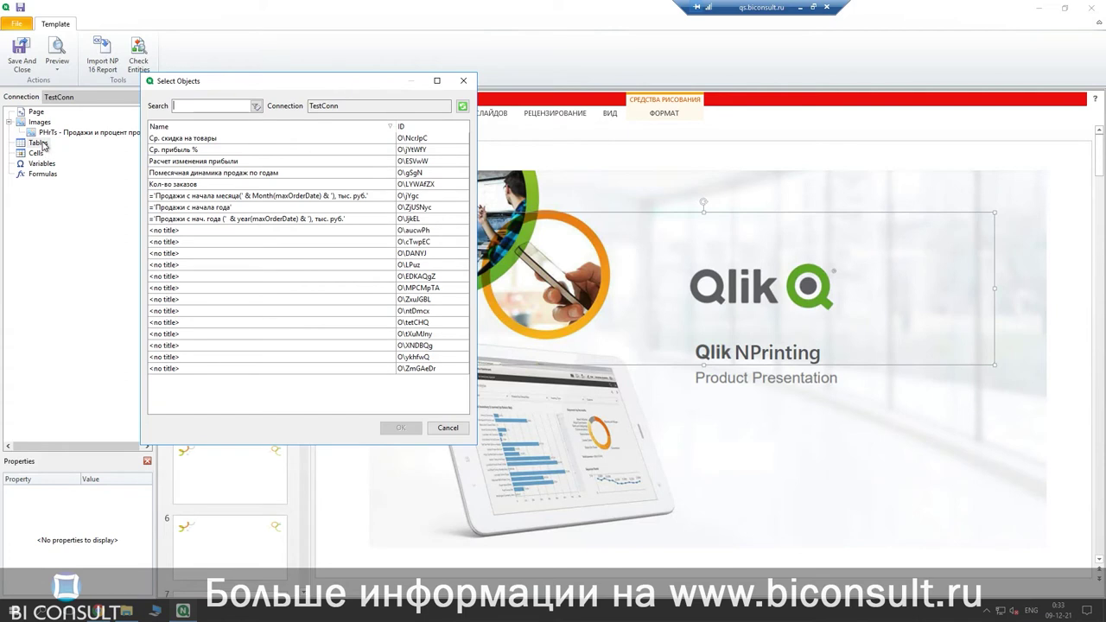
right_click(194, 104)
left_click(242, 154)
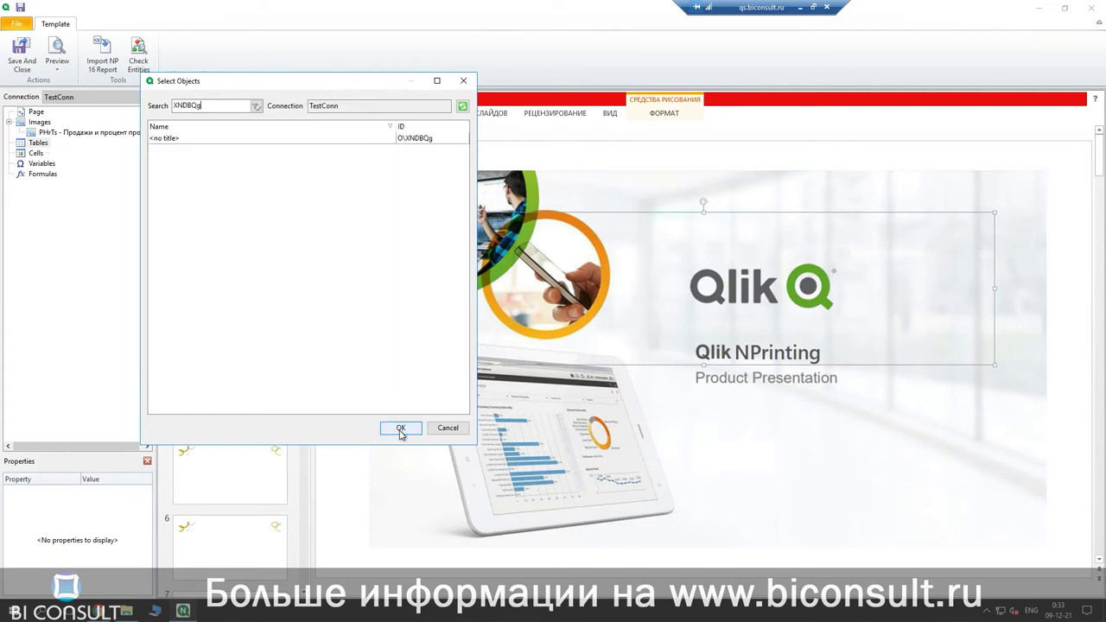
left_click(397, 428)
left_click(39, 122)
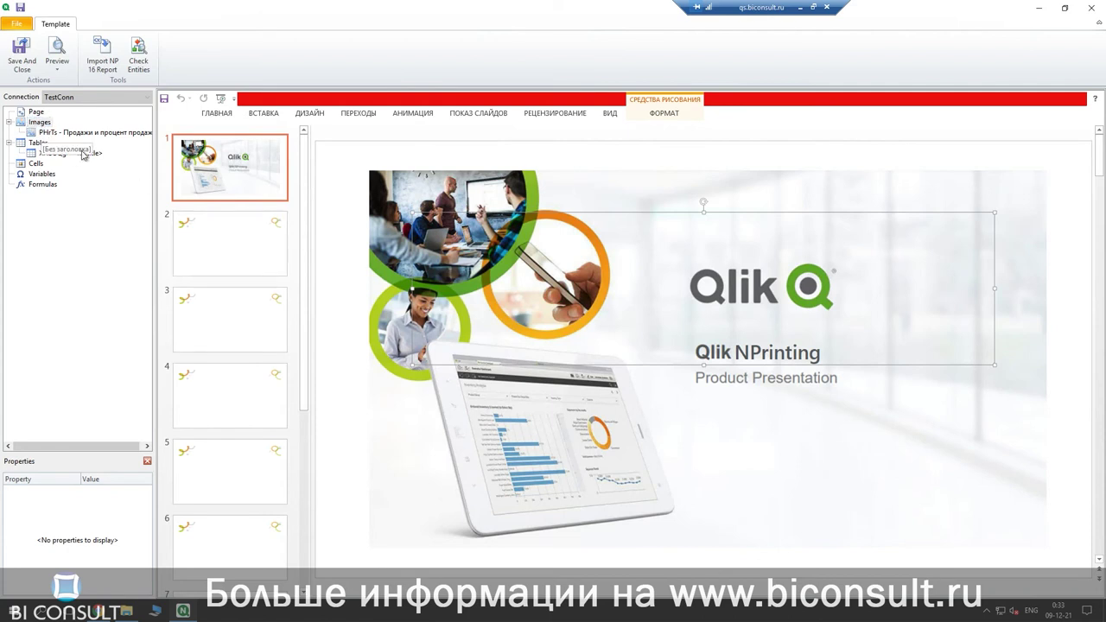
Add a page based on the Year field to slide 2.
left_click(225, 248)
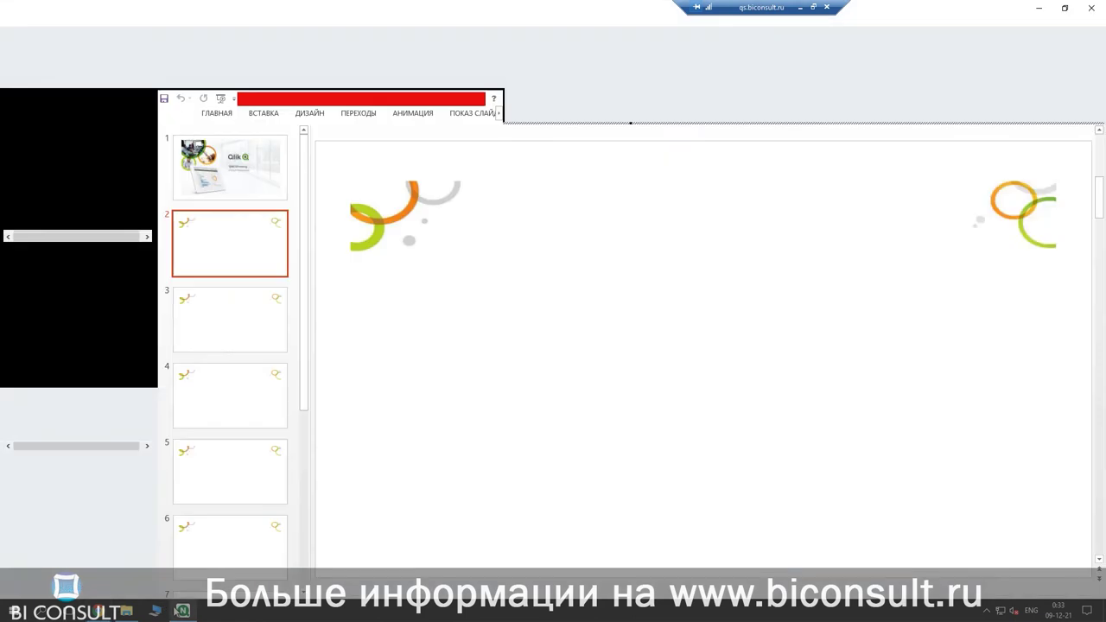
left_click(182, 612)
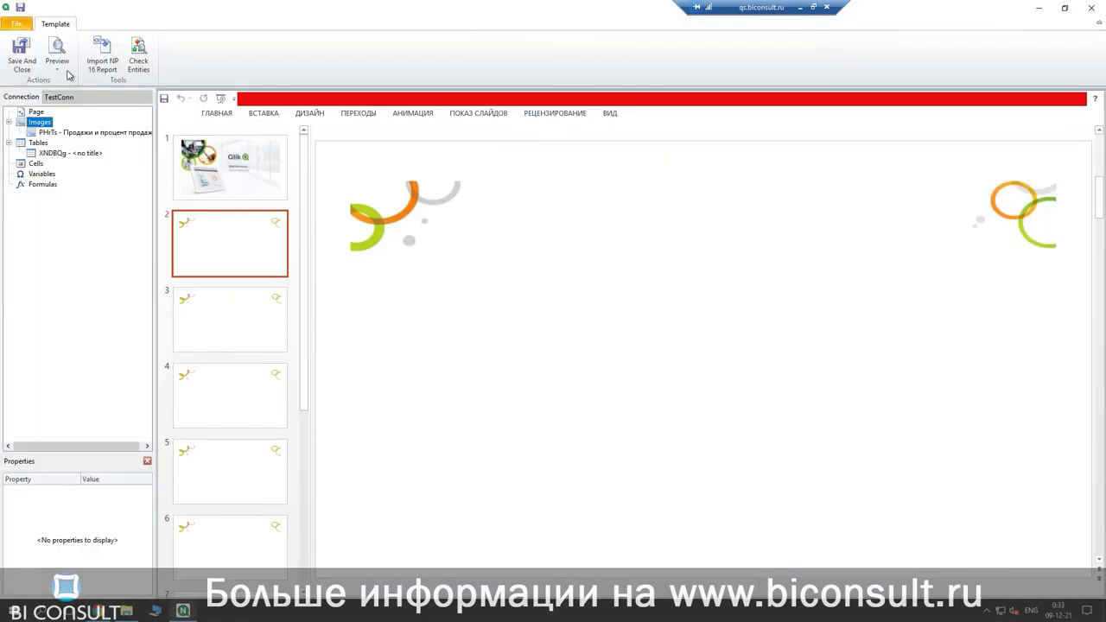
left_click(37, 113)
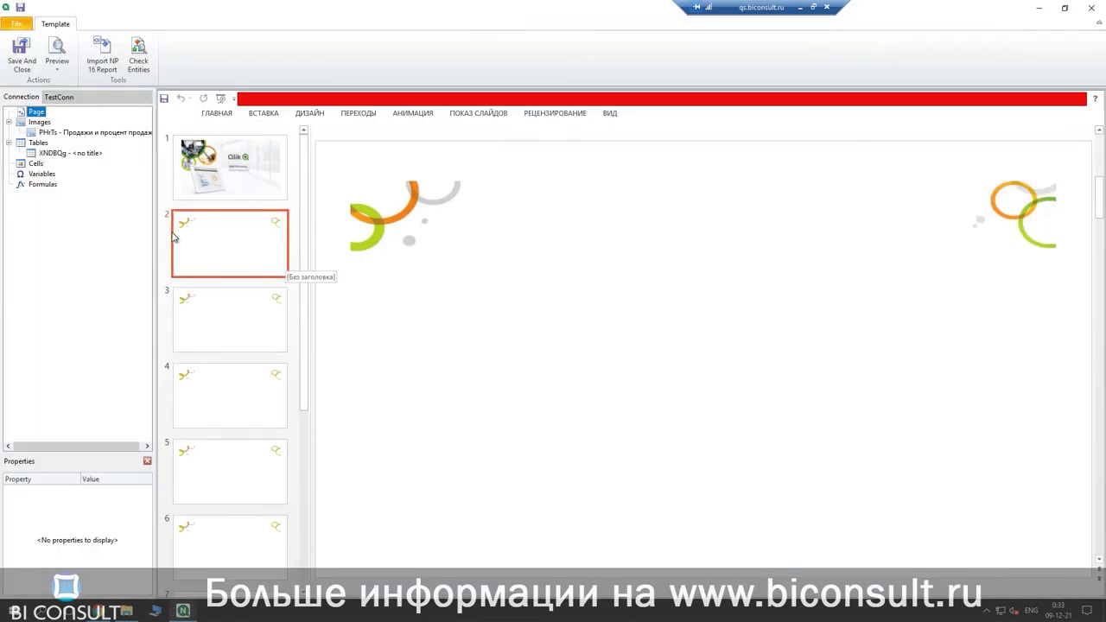
double_click(52, 119)
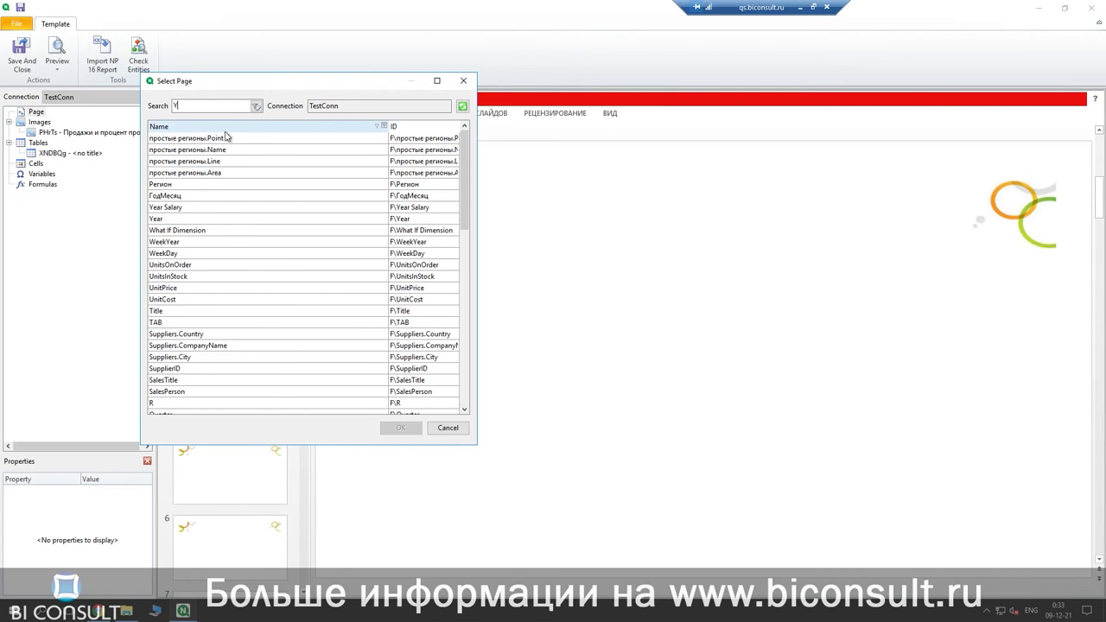
type("Y")
double_click(188, 152)
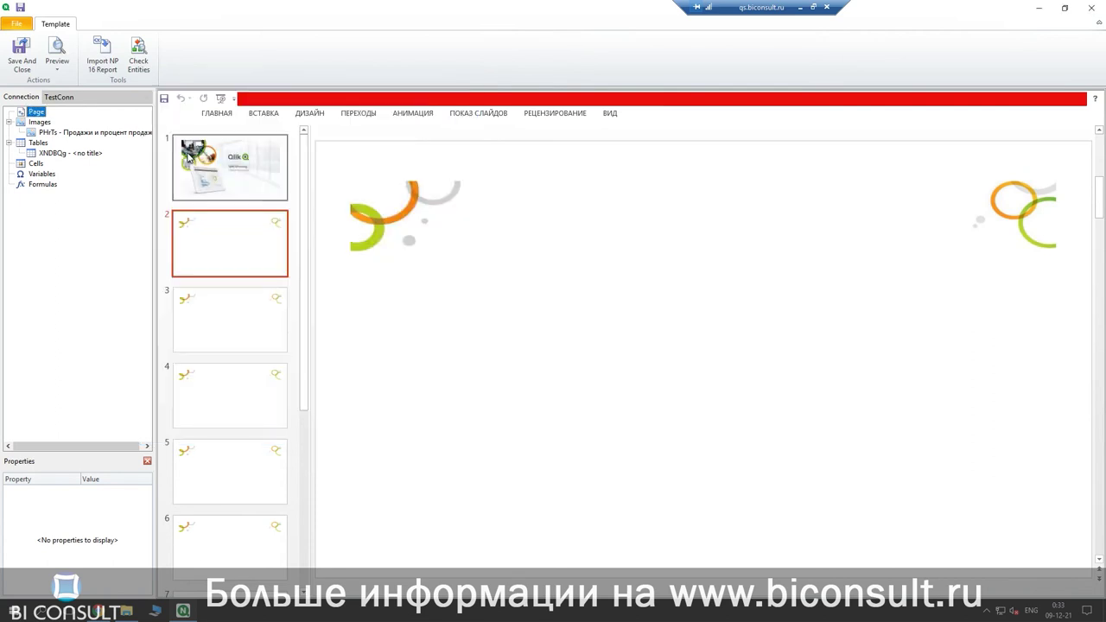
Add a page based on the Quarter field to slide 3.
left_click(212, 323)
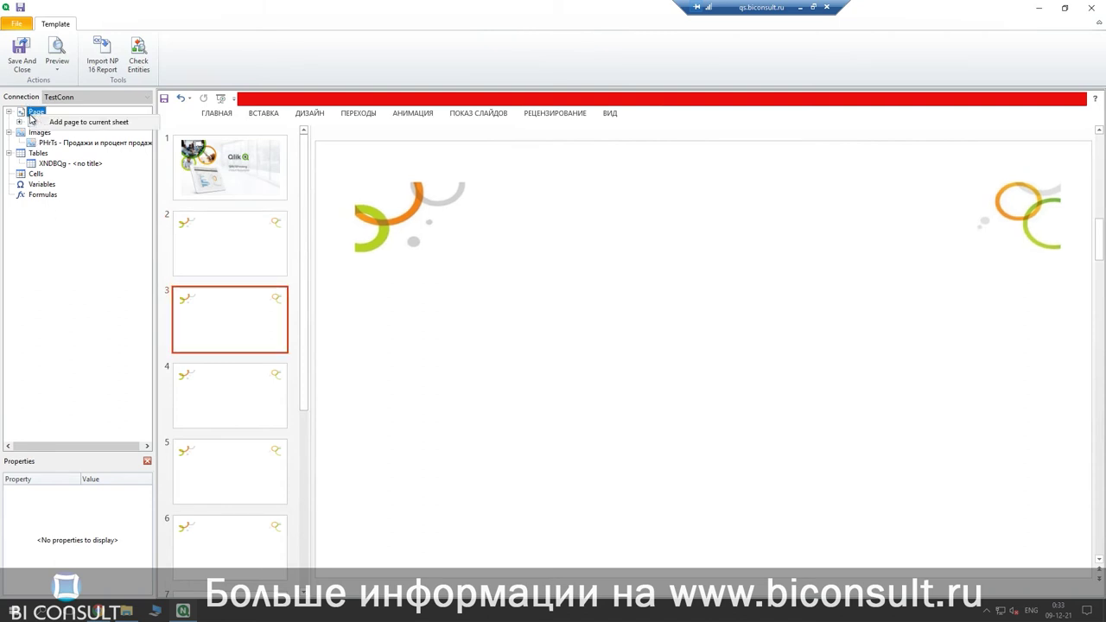
double_click(54, 123)
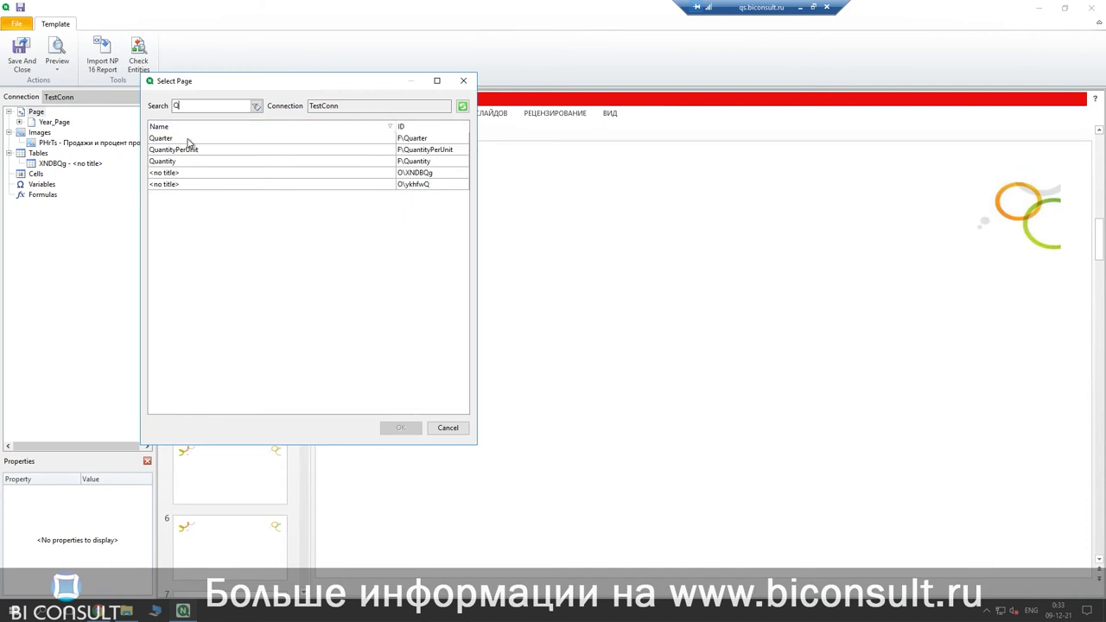
left_click(189, 141)
double_click(189, 141)
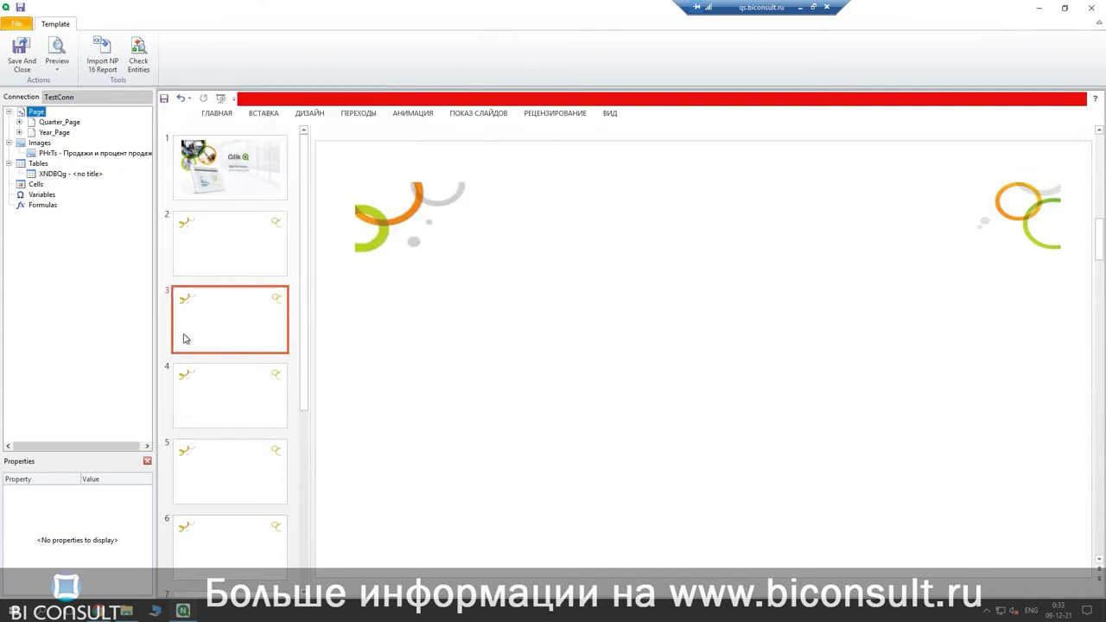
Place the PHrTs image on slide 3 and shrink it to fit the slide's left half.
left_click(37, 145)
left_click(50, 154)
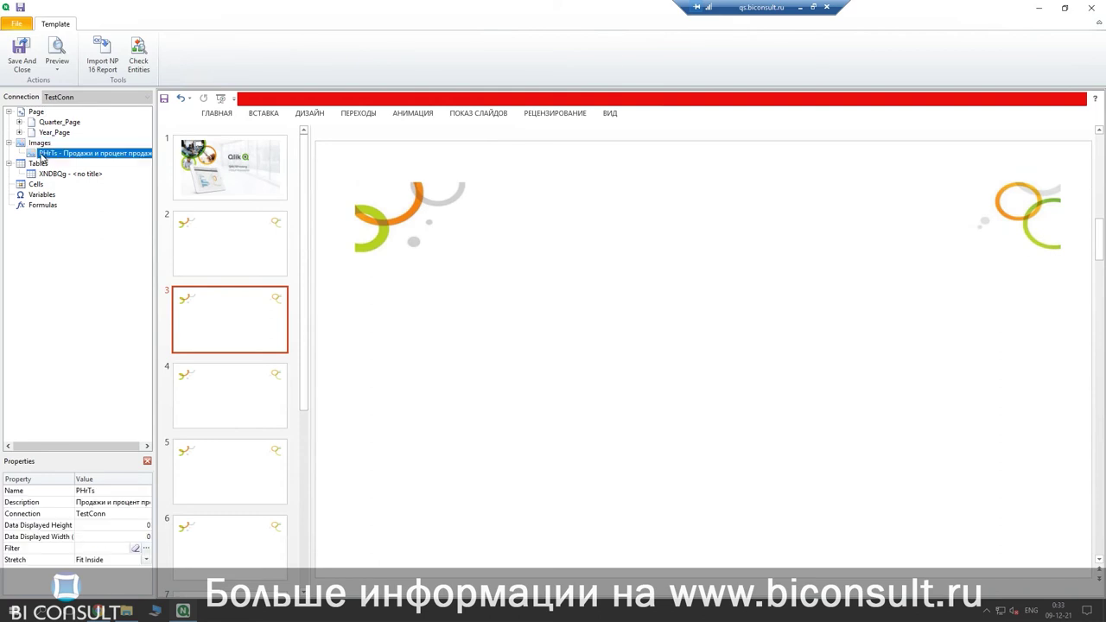
left_click_drag(119, 176, 401, 428)
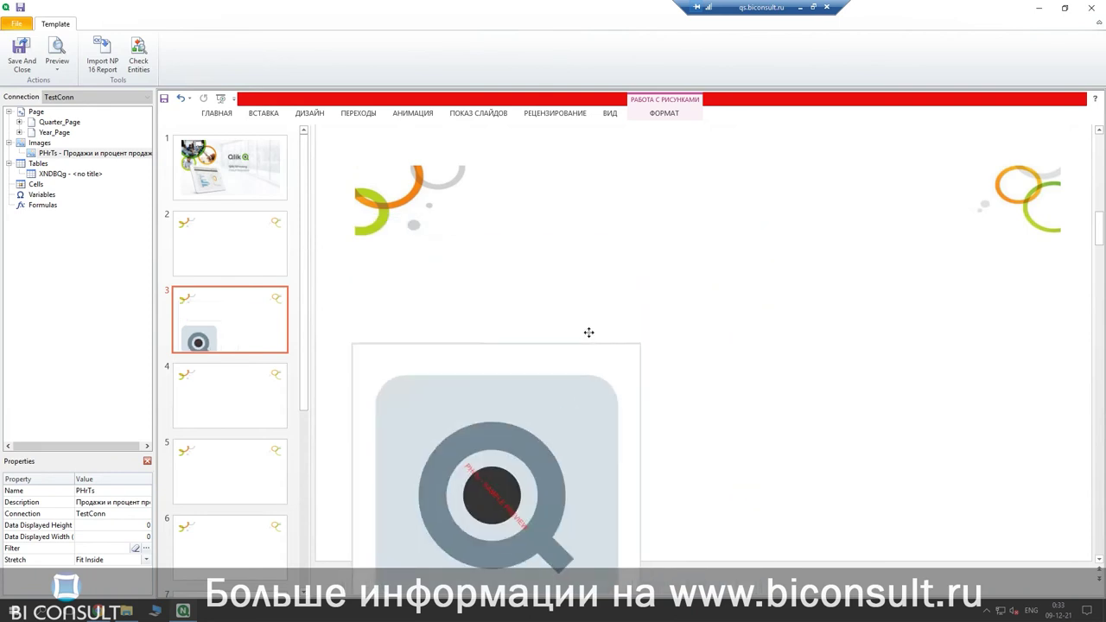
left_click_drag(592, 310, 590, 334)
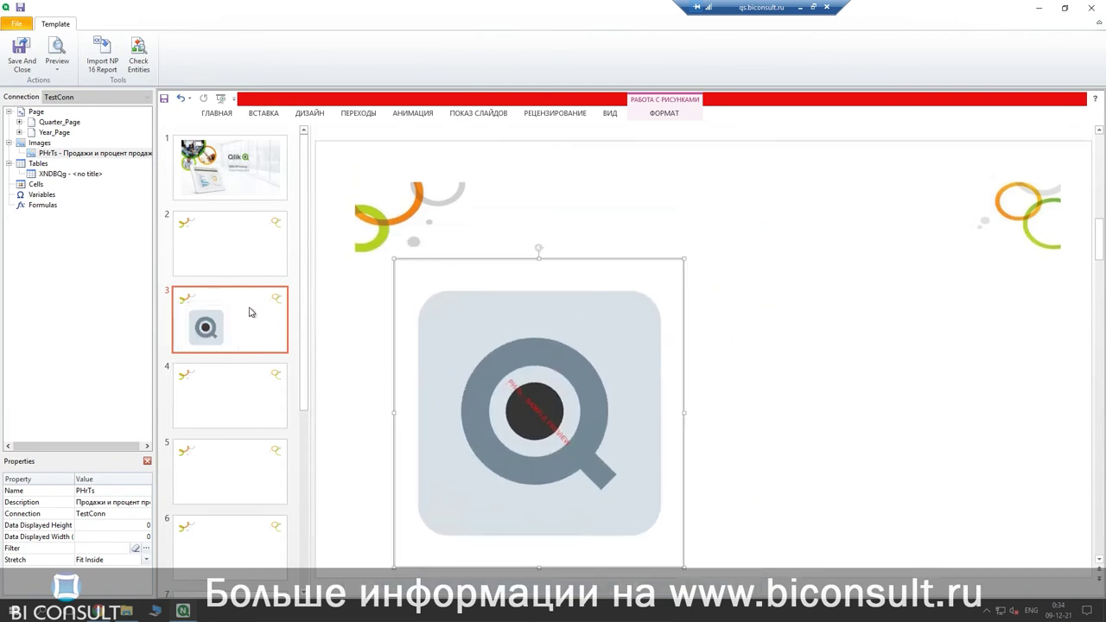
Cut the PHrTs image from slide 3 and try to paste it onto slide 2.
right_click(504, 363)
left_click(538, 369)
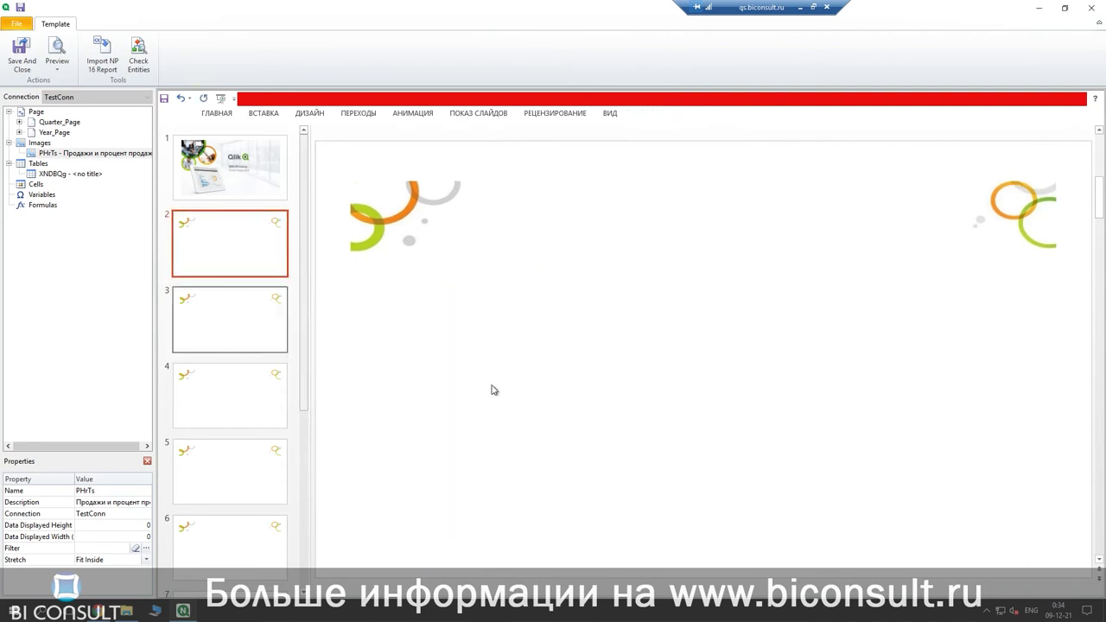
right_click(449, 377)
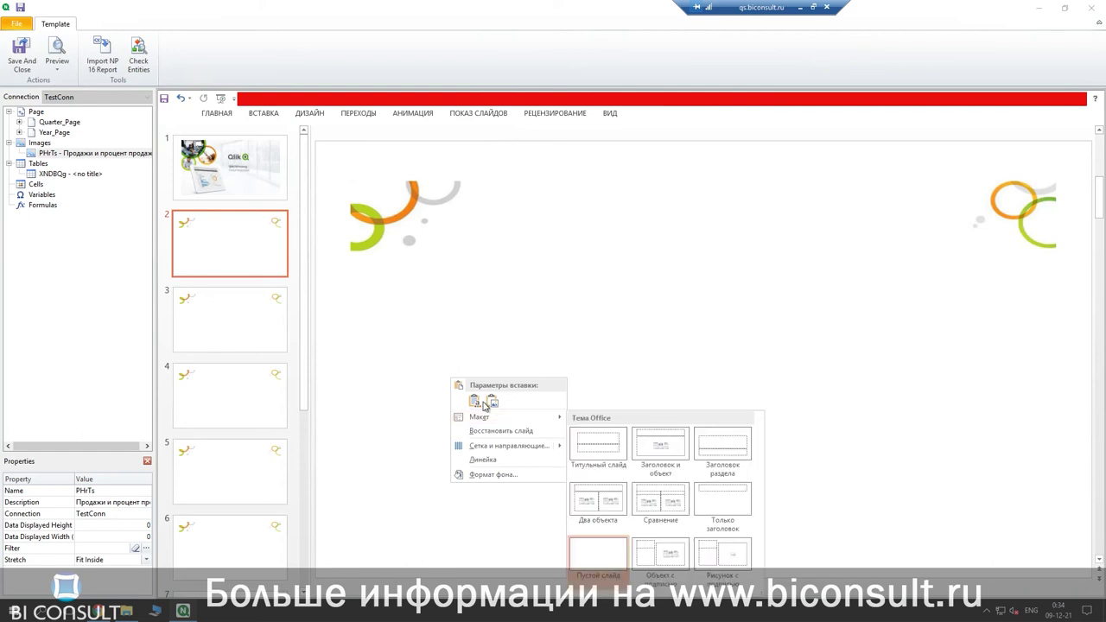
left_click(446, 337)
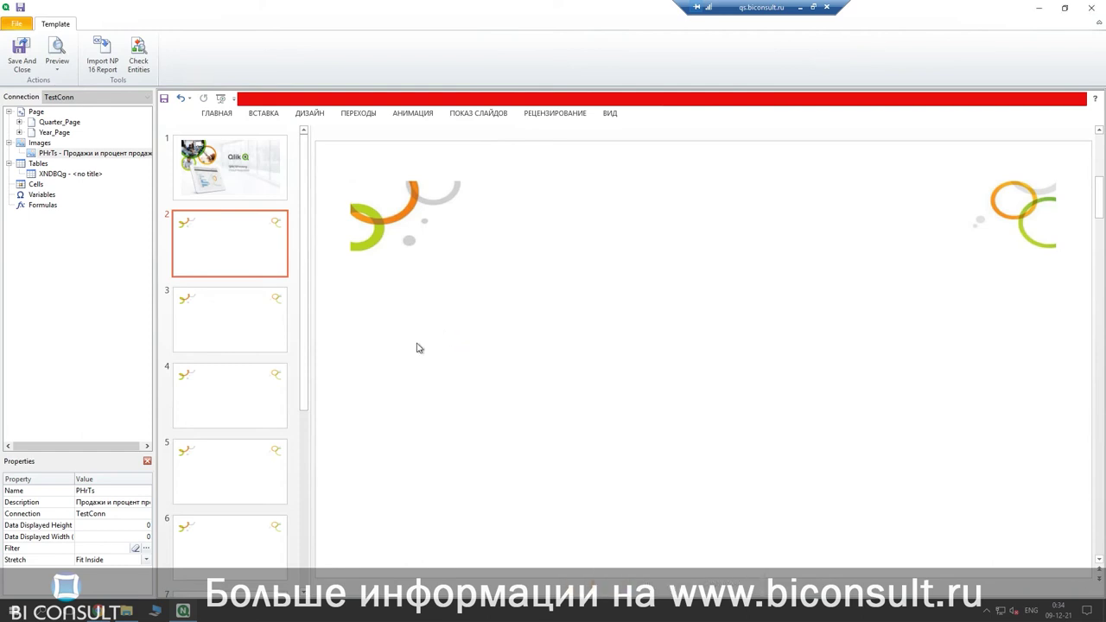
Place the PHrTs image on slide 2, shrink it and position it in the slide's left half below the header circles.
left_click_drag(398, 291, 469, 388)
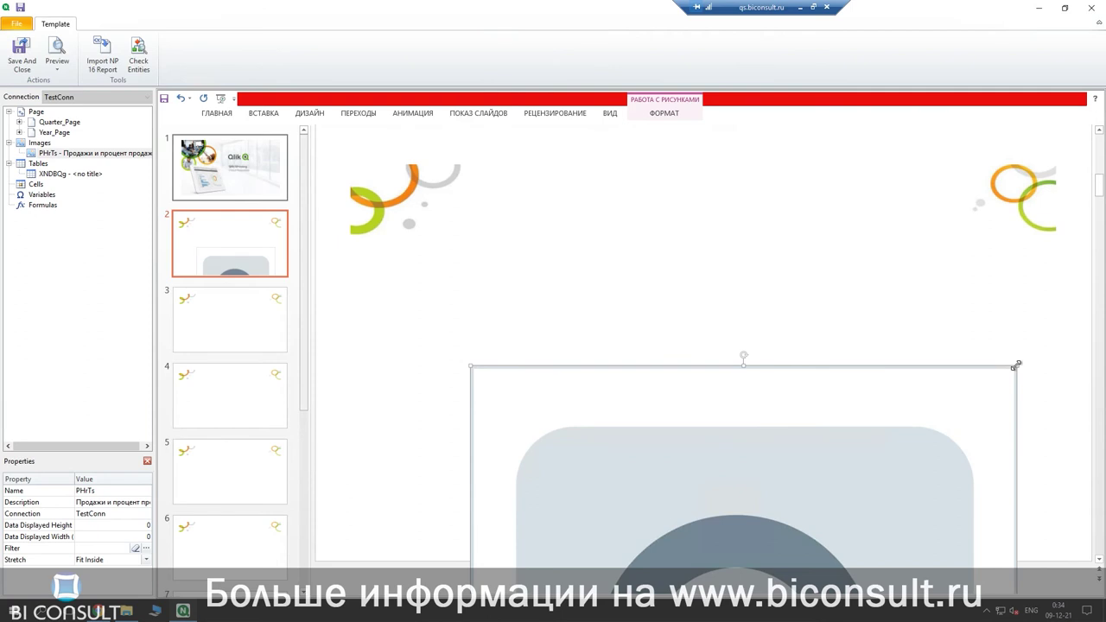
left_click_drag(631, 504, 495, 232)
left_click_drag(739, 184, 516, 288)
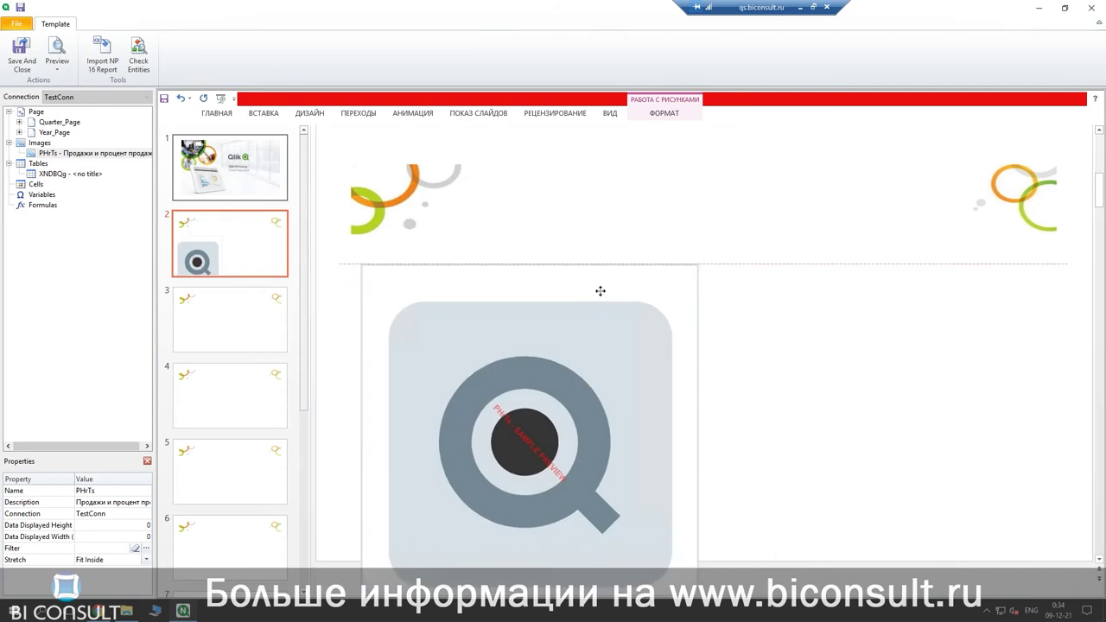
left_click_drag(599, 293, 649, 210)
left_click_drag(745, 207, 585, 348)
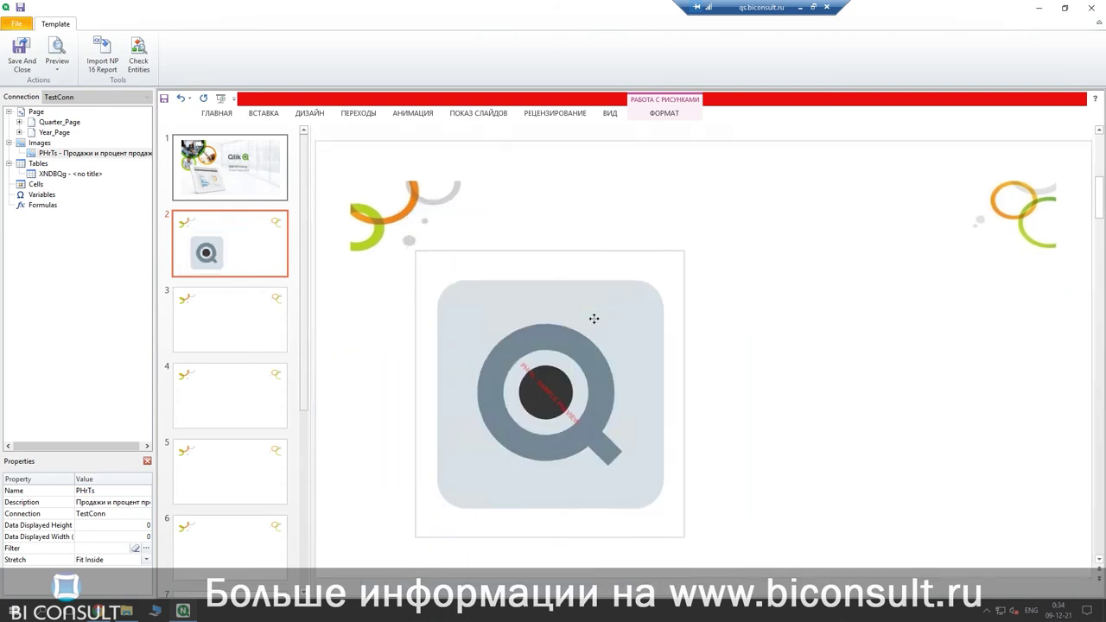
Place the XNDBQg table on slide 3, just below the header graphics.
left_click(235, 309)
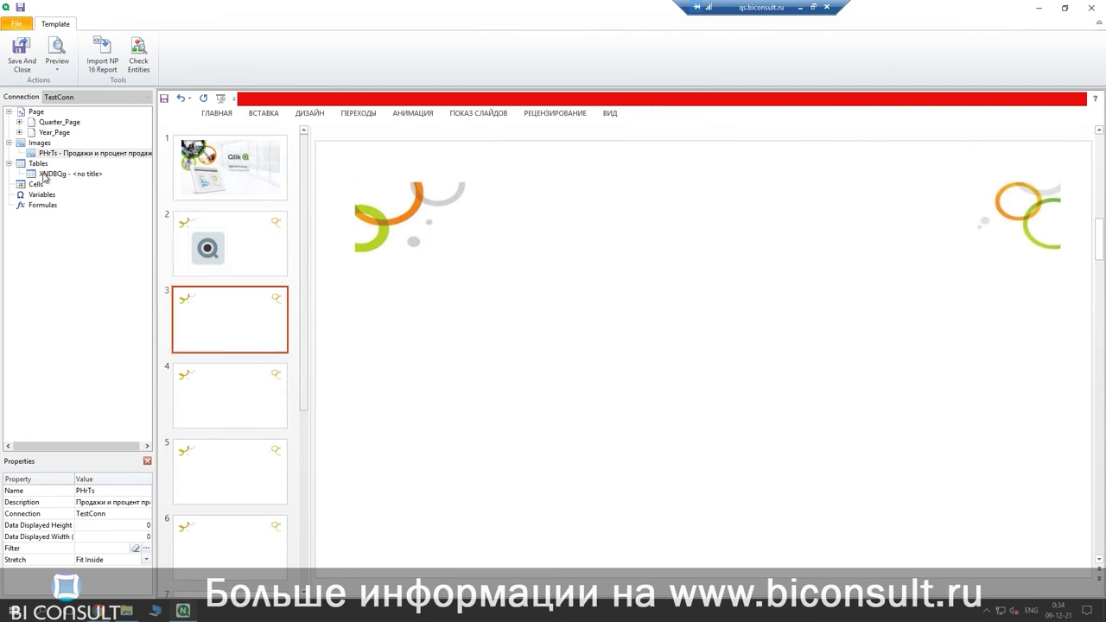
left_click(47, 175)
left_click(519, 389)
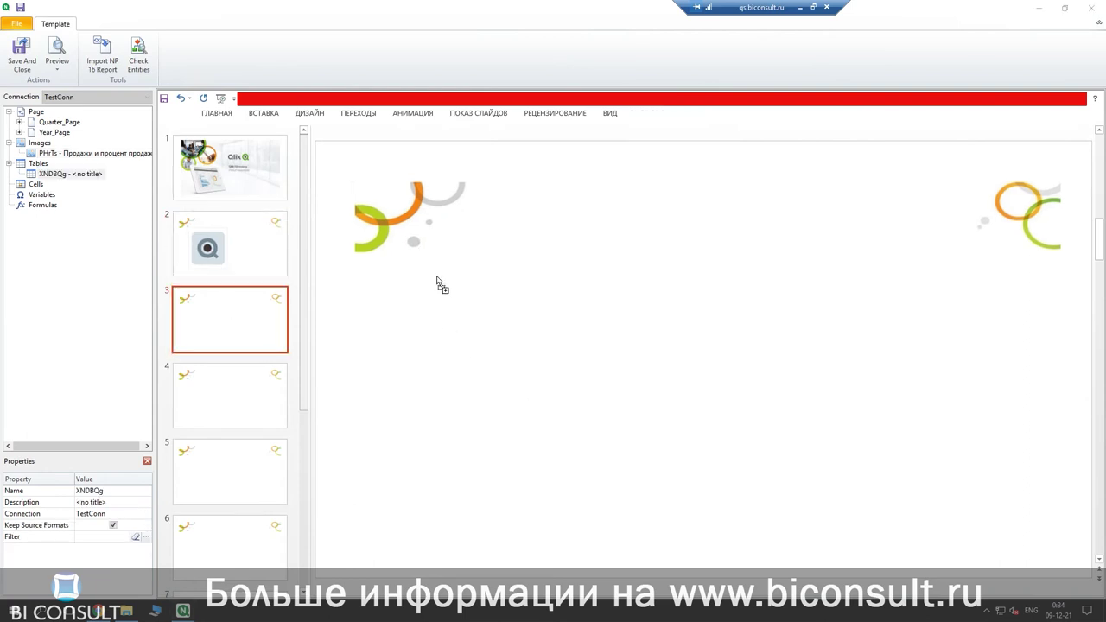
left_click_drag(584, 302, 487, 295)
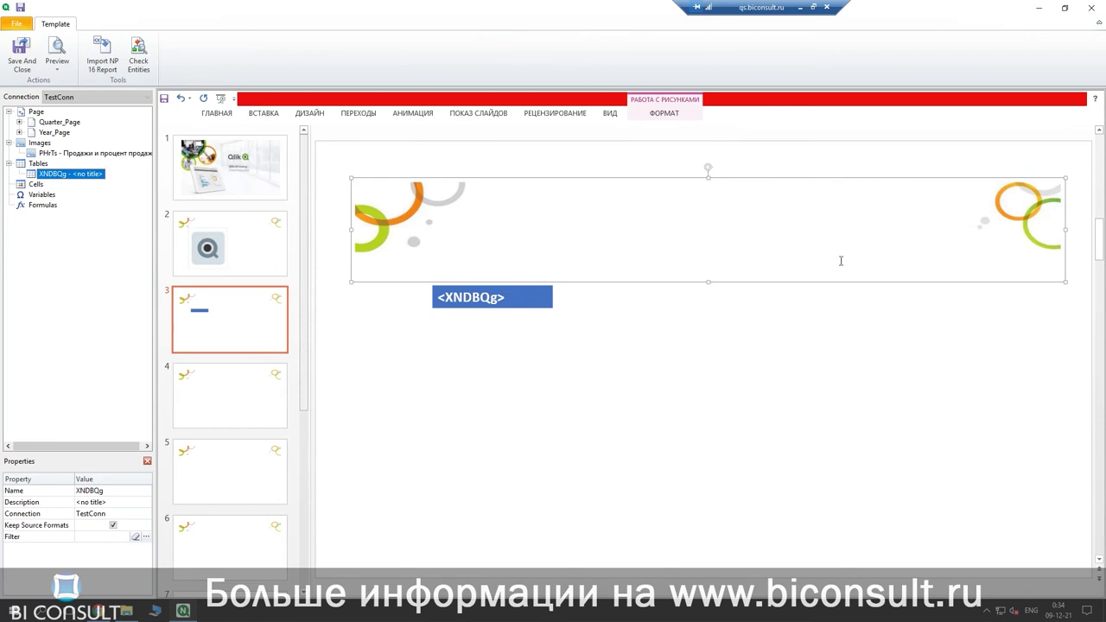
Add a text box reading "Продажи менеджеров" above the image on slide 2.
left_click(184, 222)
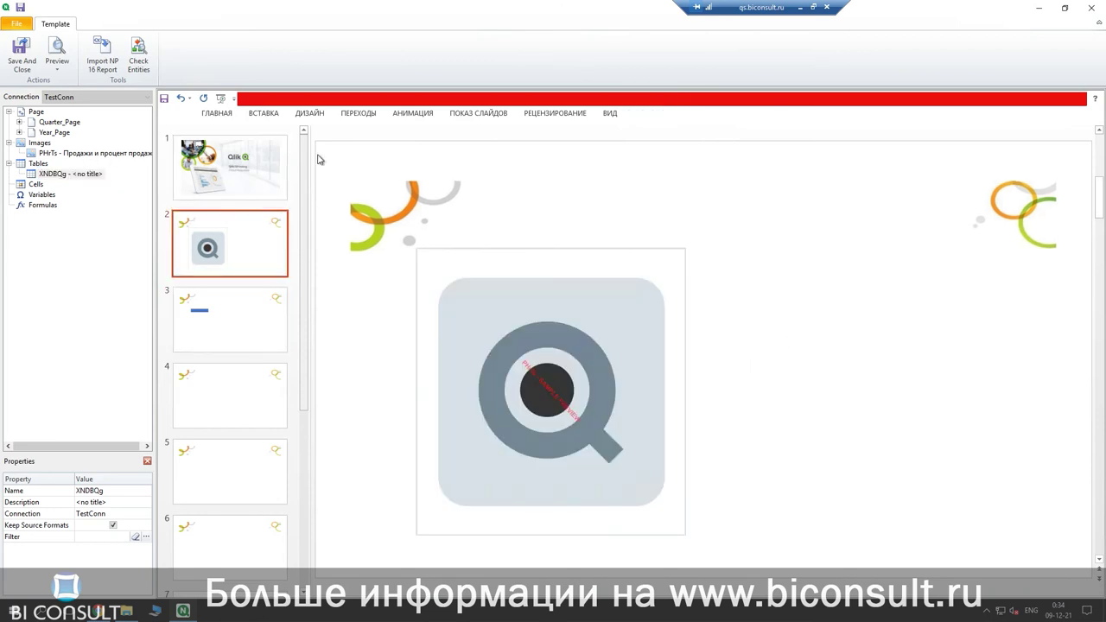
left_click(266, 115)
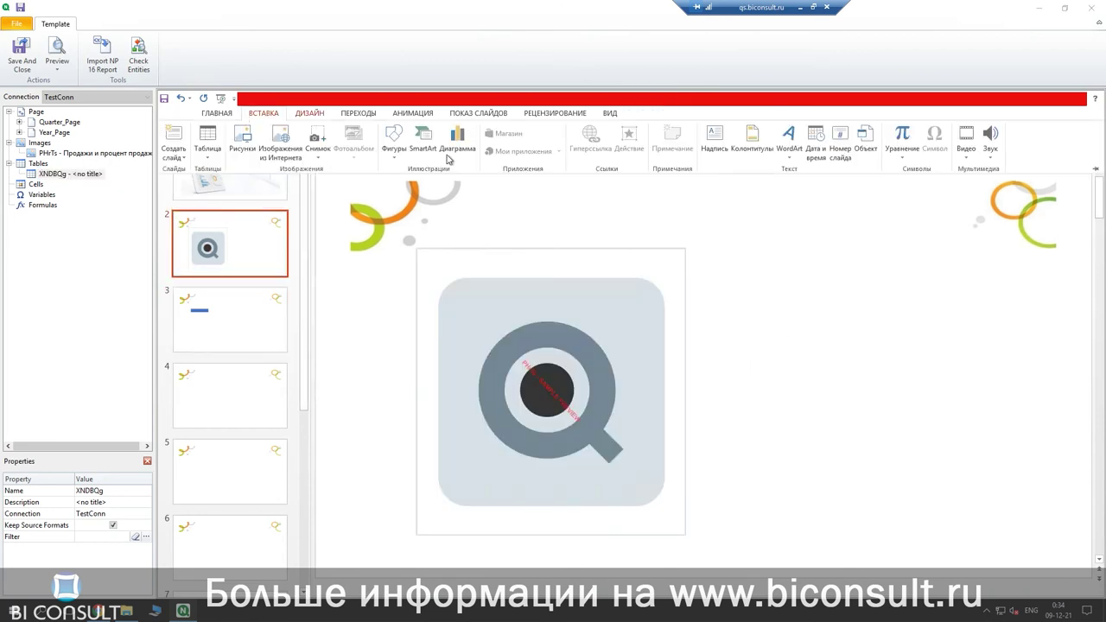
left_click(713, 139)
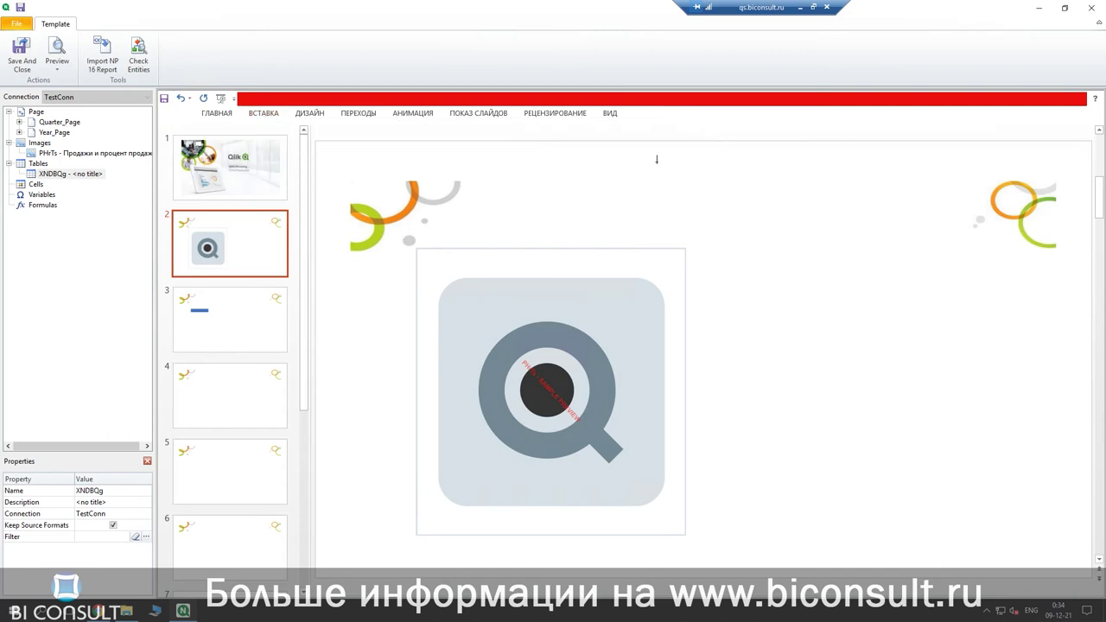
left_click(509, 204)
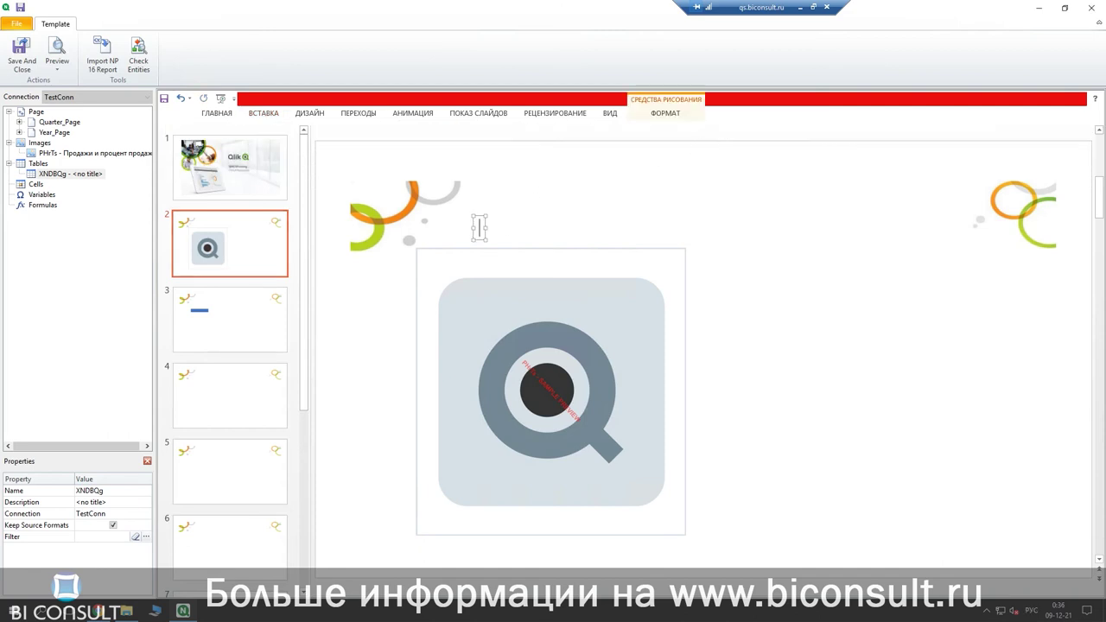
type("Продажи")
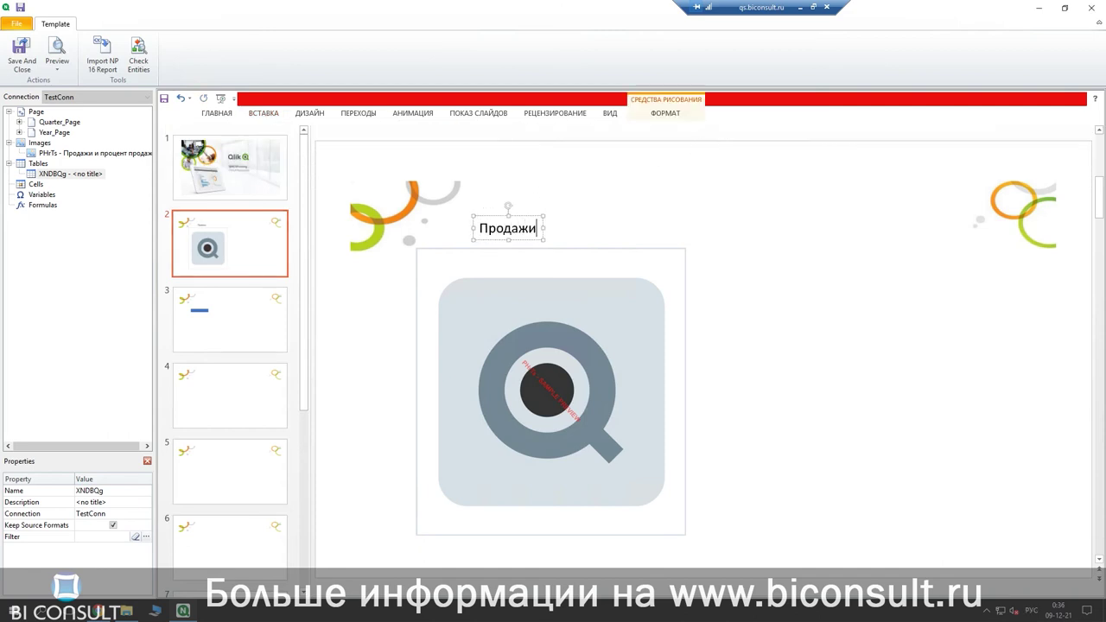
type(" мене")
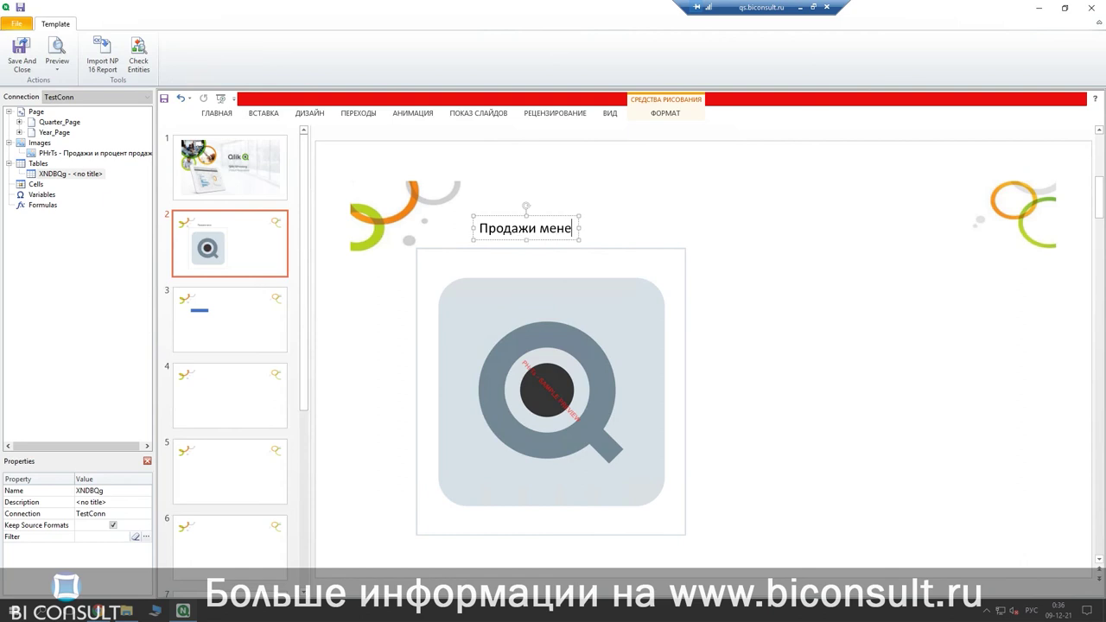
type("джеров")
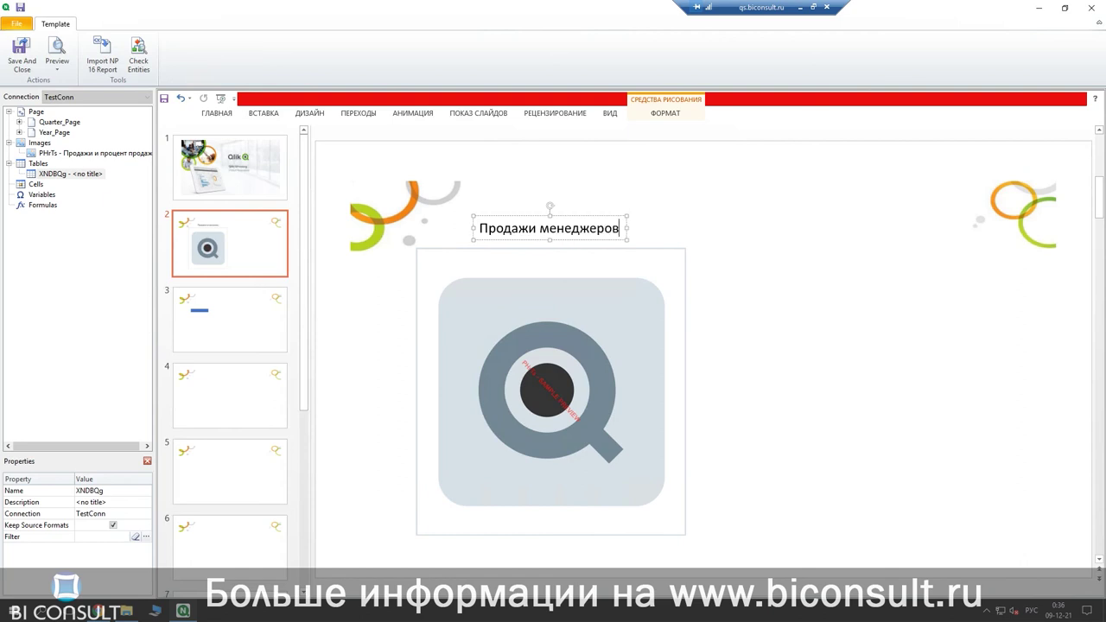
Format the slide 2 title as bold with font size 20 and copy its text.
triple_click(538, 228)
triple_click(560, 230)
left_click(565, 210)
triple_click(611, 232)
key("ctrl+c")
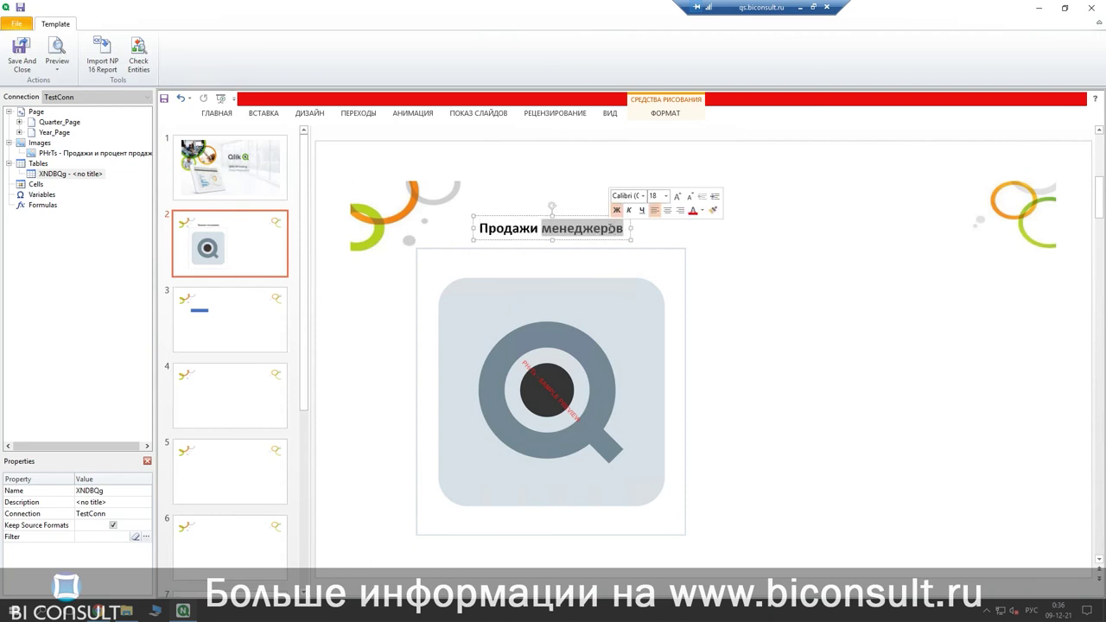
left_click(665, 196)
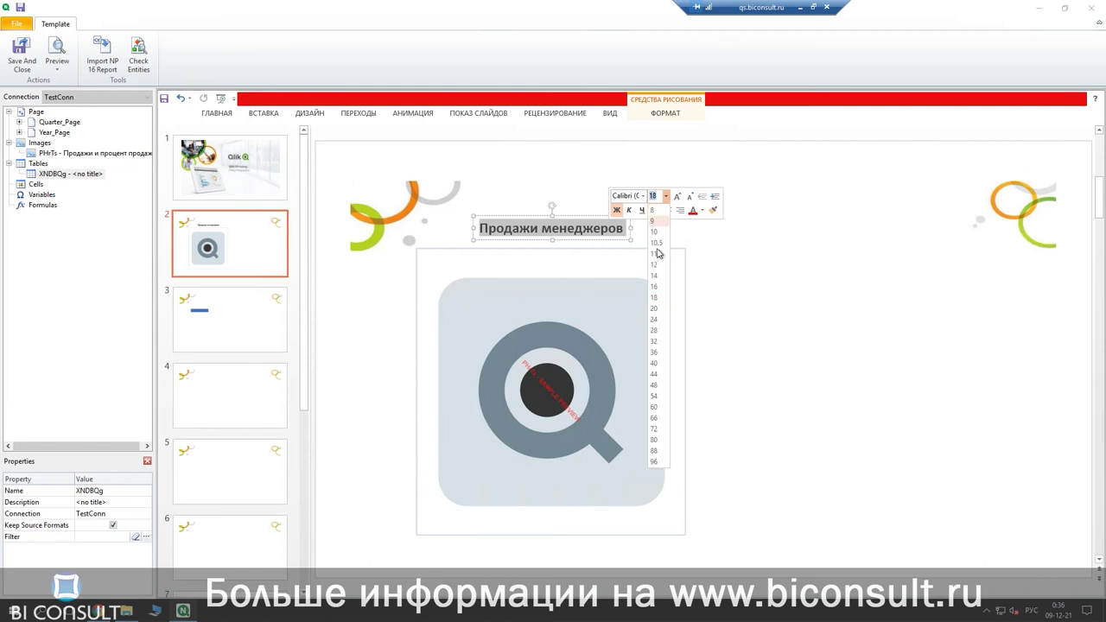
left_click(655, 309)
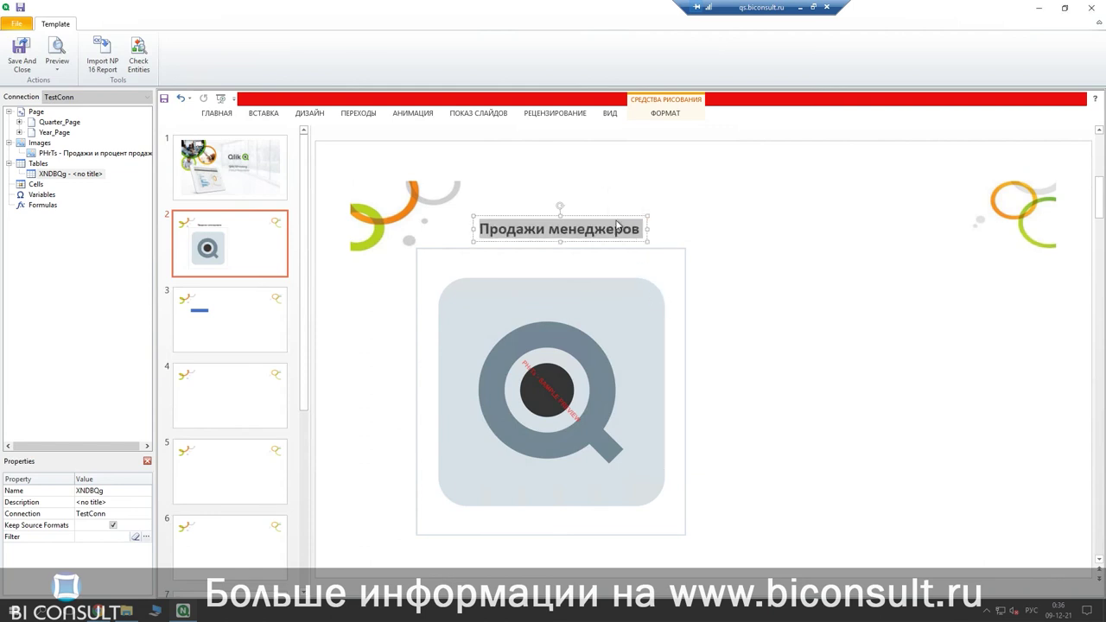
Append a space and the Year field of Year_Page to the end of the slide 2 title.
left_click(641, 235)
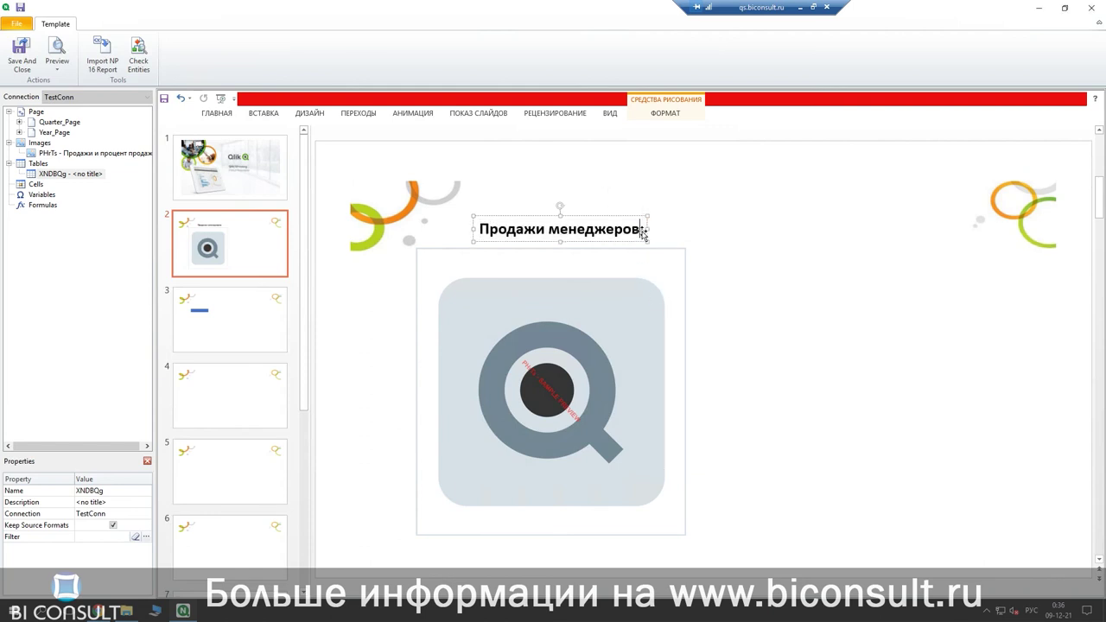
left_click(55, 134)
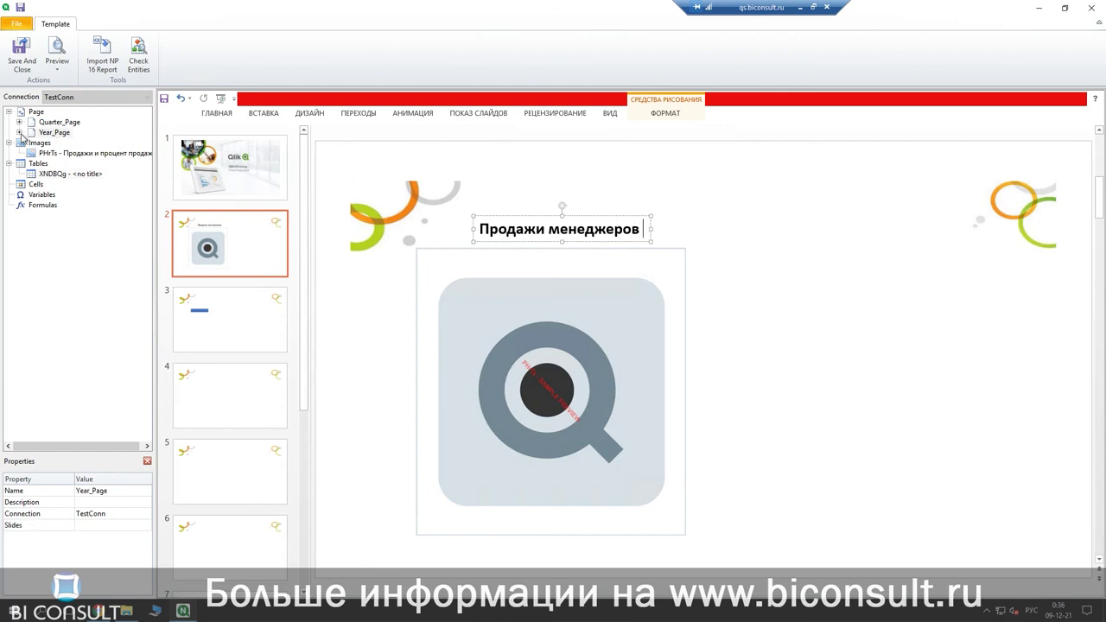
double_click(47, 134)
left_click_drag(55, 142, 646, 236)
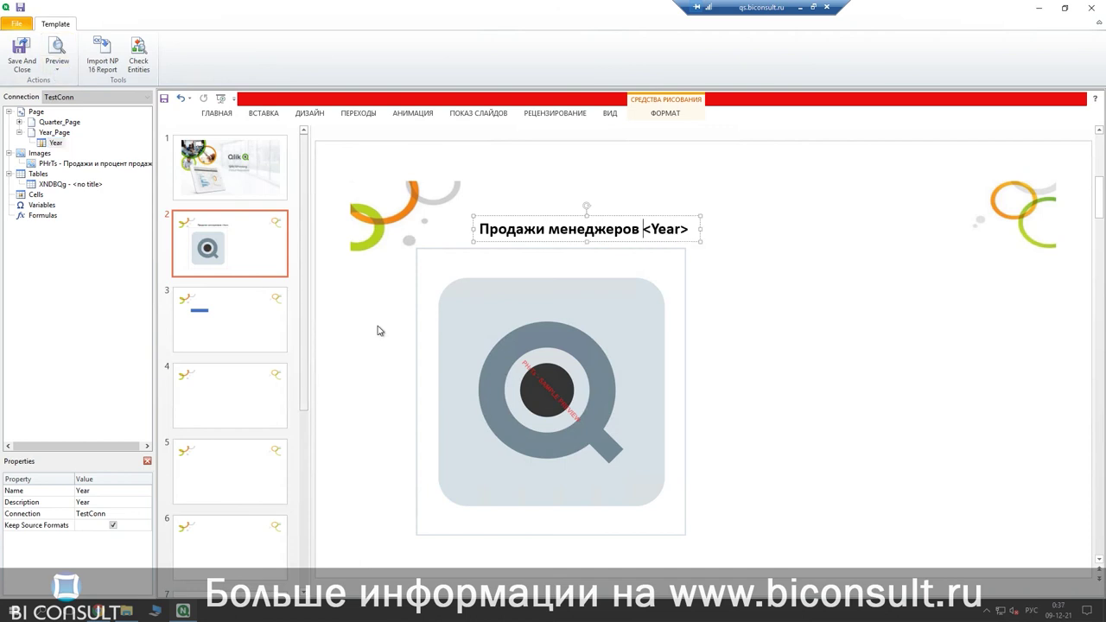
Add a text box above the table on slide 3 and paste the copied title "Продажи менеджеров" into it.
left_click(218, 316)
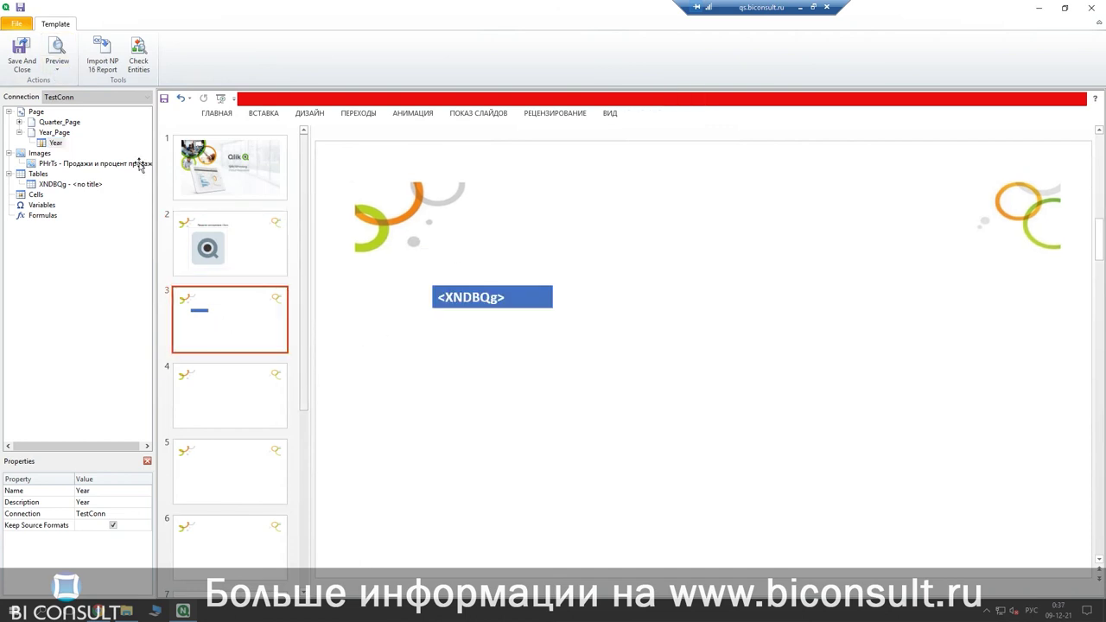
left_click(264, 114)
left_click(533, 218)
left_click(488, 231)
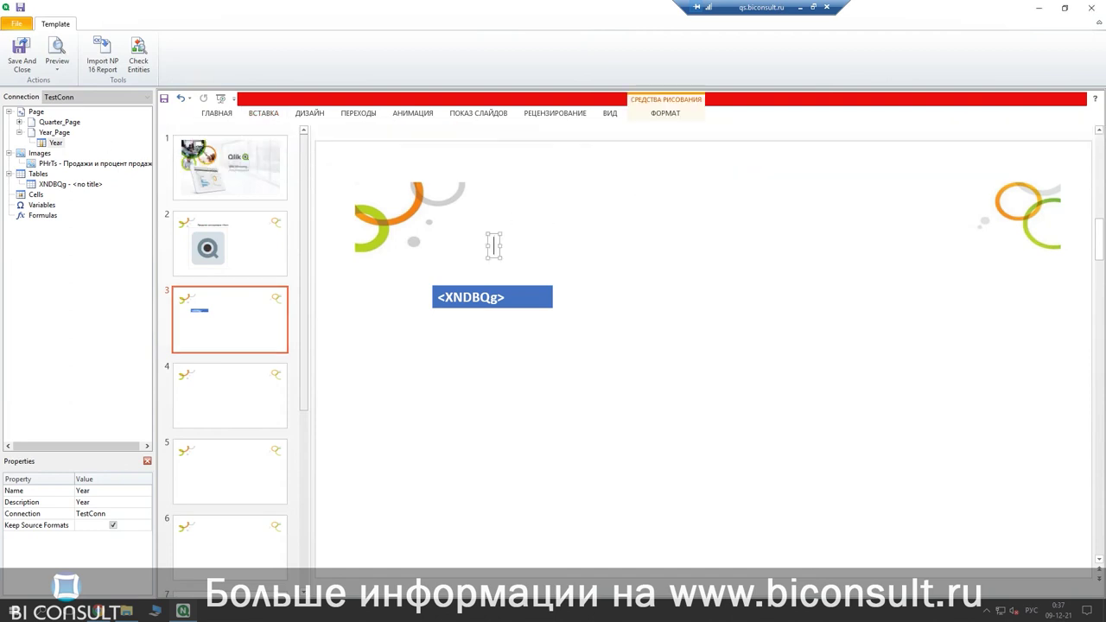
key("ctrl+v")
Append the Quarter field of Quarter_Page to the end of the slide 3 title.
left_click(19, 133)
left_click(19, 122)
left_click(57, 134)
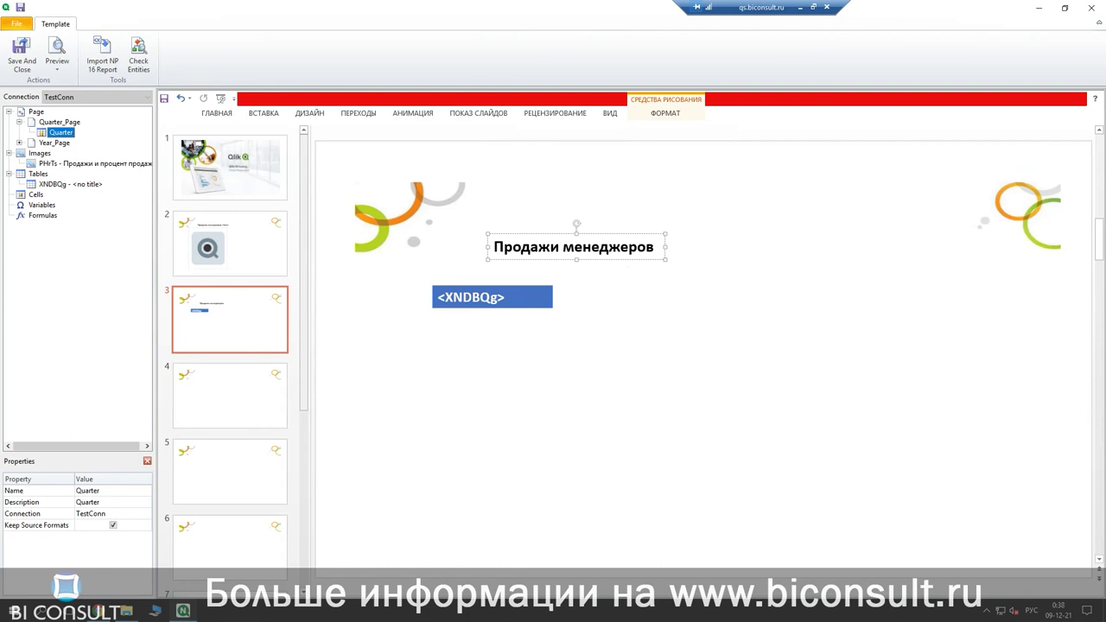
left_click_drag(60, 132, 576, 246)
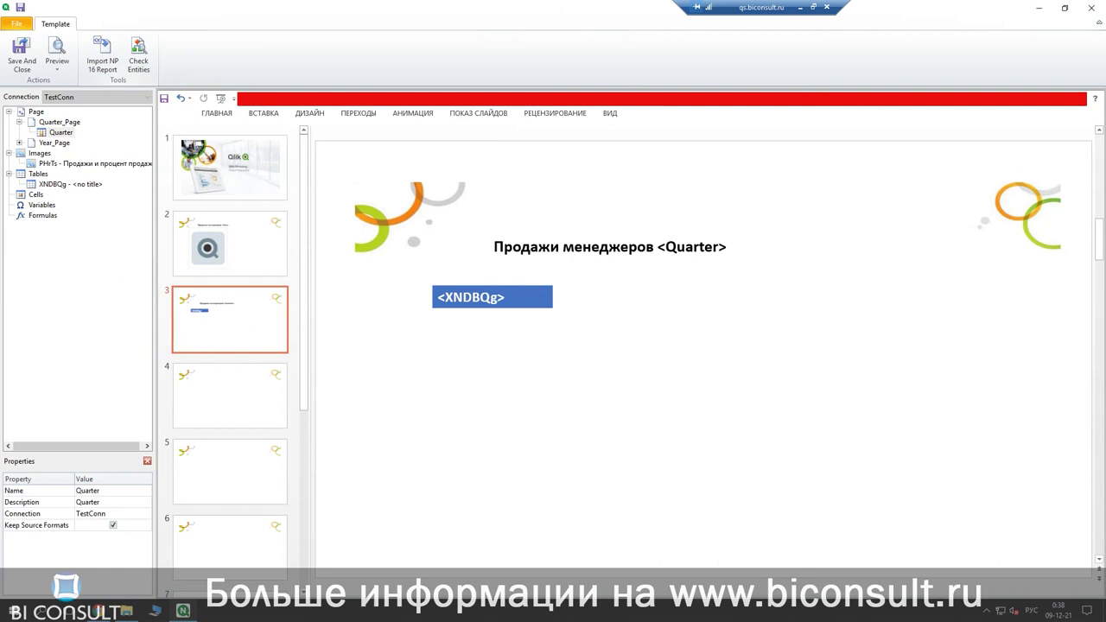
Preview the report as PDF and check the chart pages by year and the table pages by quarter.
left_click(59, 71)
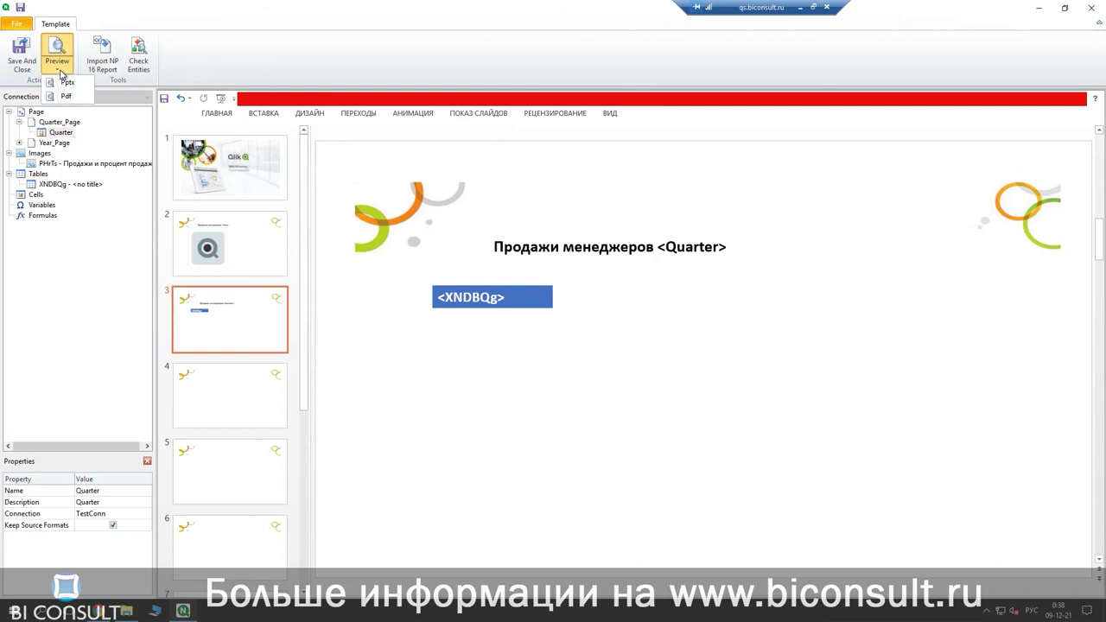
left_click(63, 95)
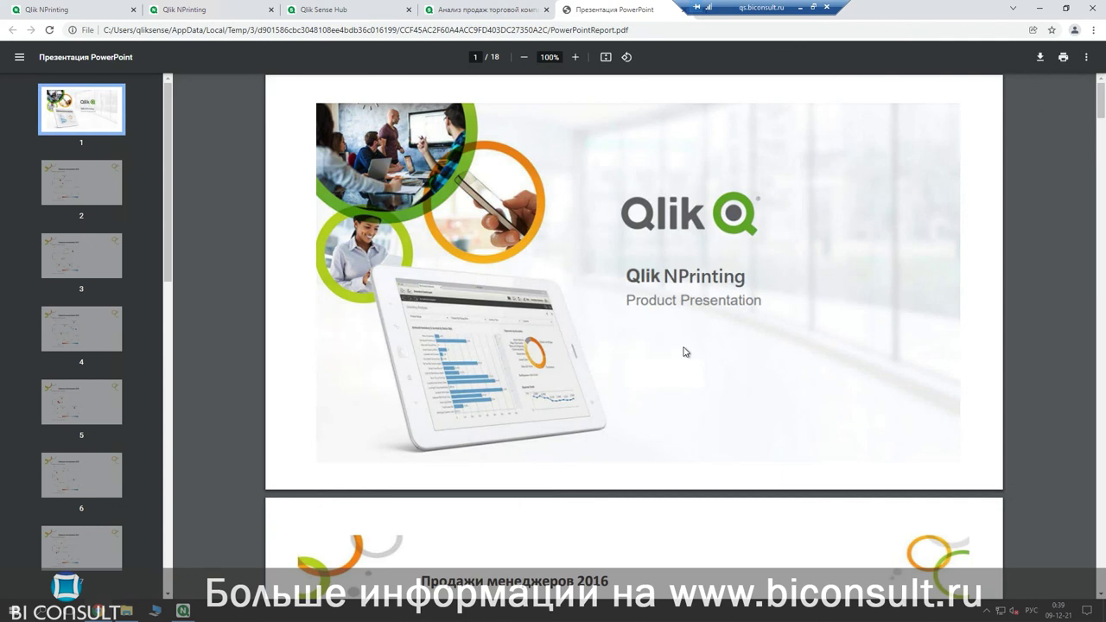
scroll(685, 352, "down", 9)
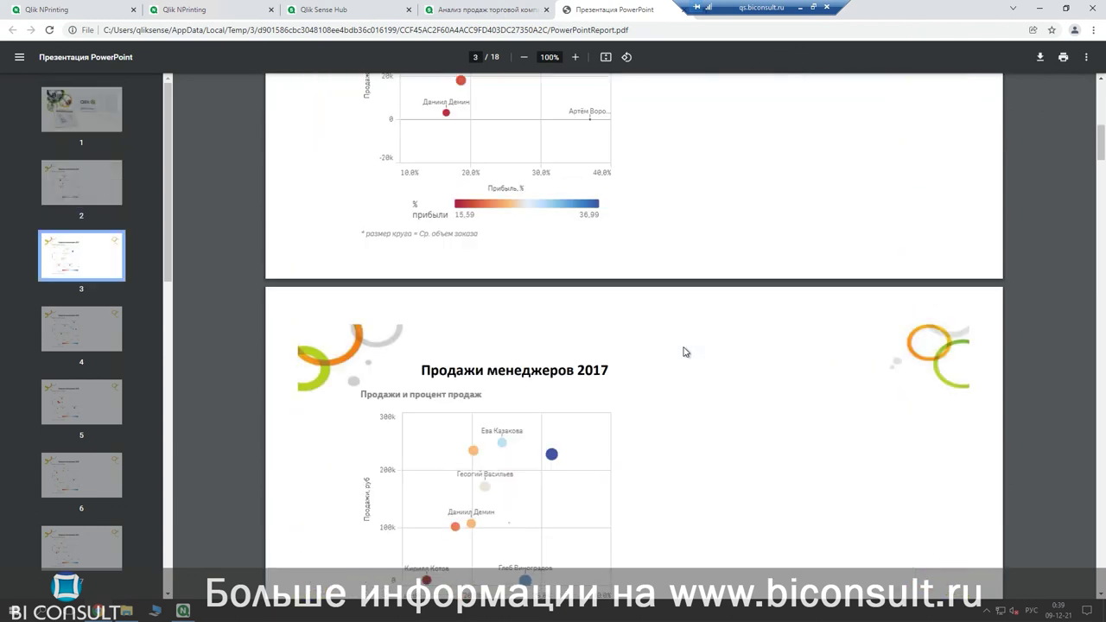
scroll(685, 352, "down", 15)
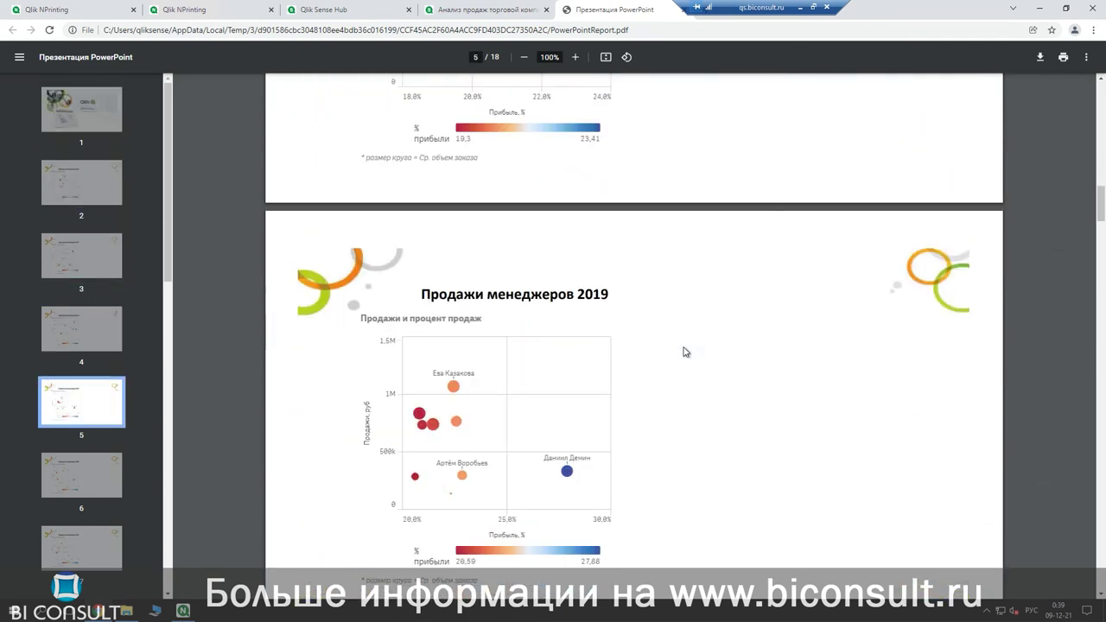
scroll(685, 352, "down", 10)
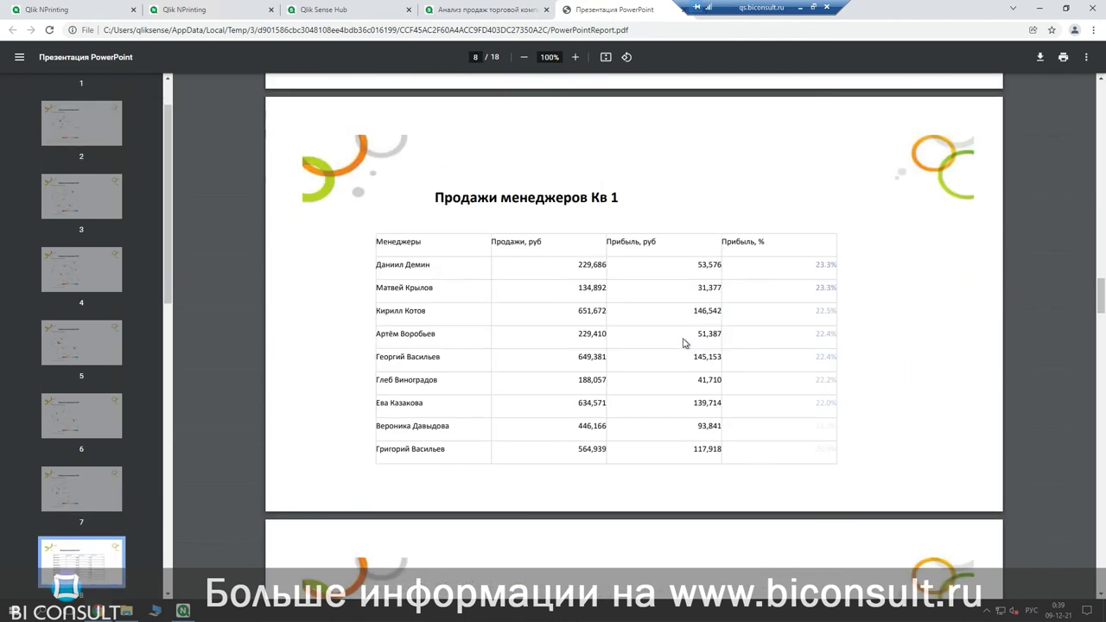
scroll(785, 382, "down", 5)
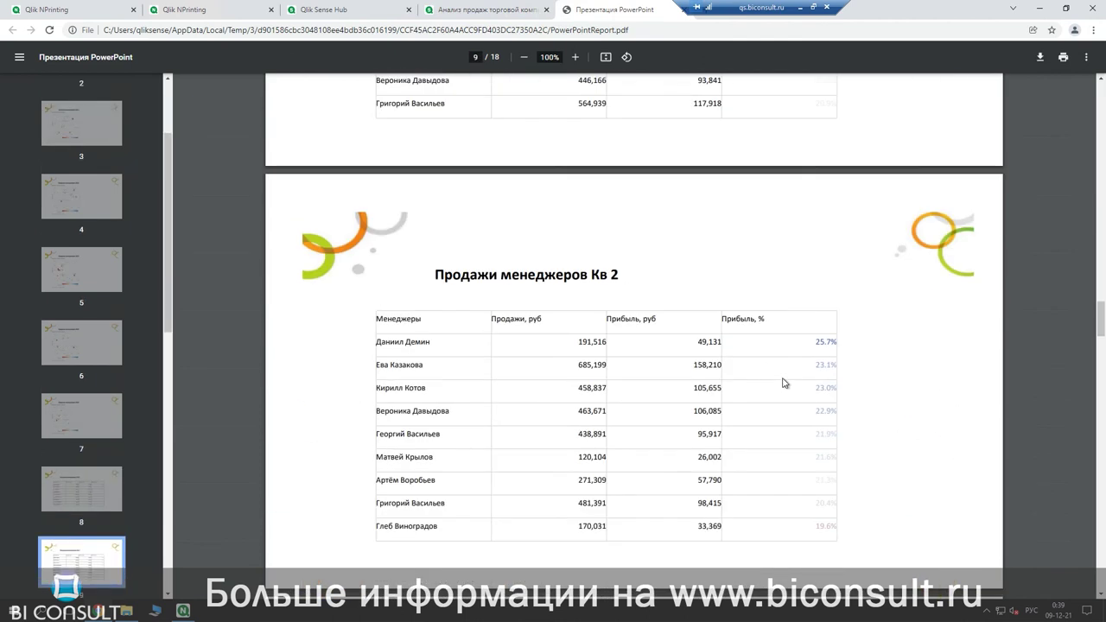
scroll(785, 383, "down", 11)
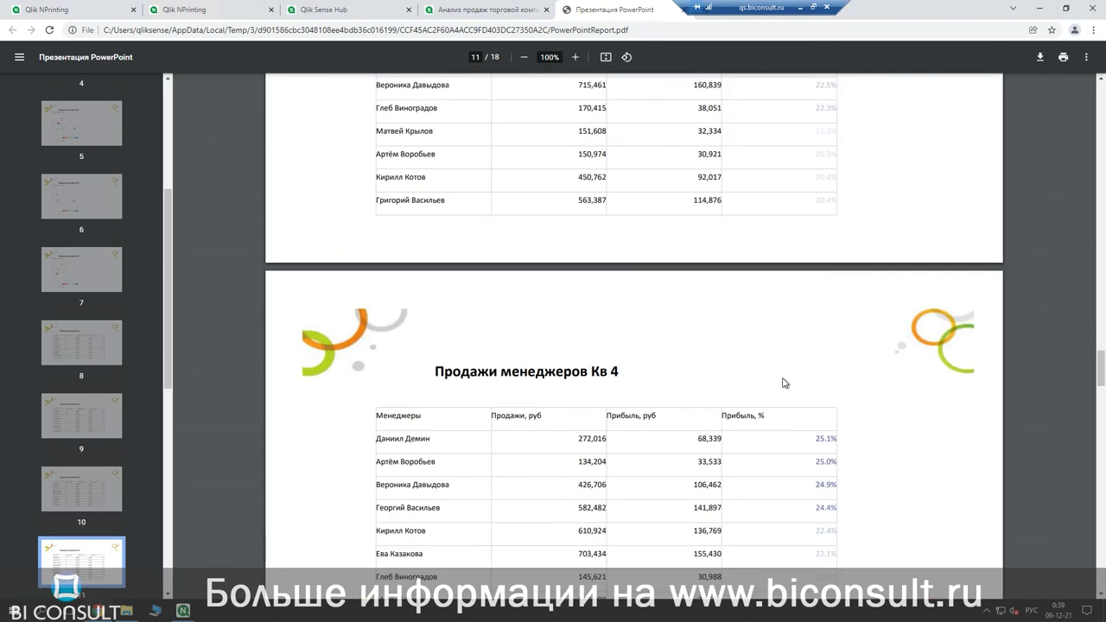